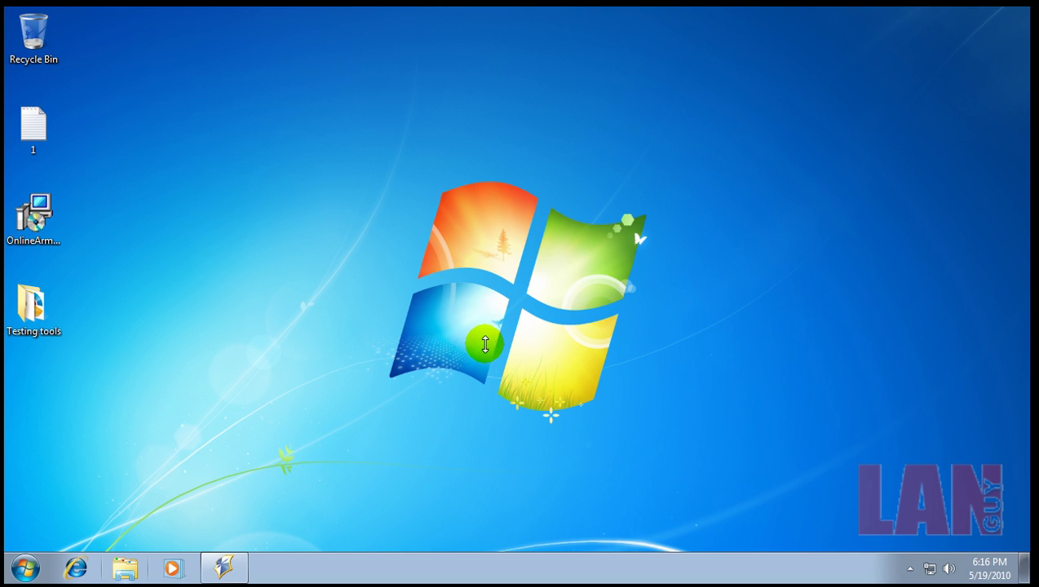
Step: Open the Online Armor++ main window on its General page and dismiss the Automatic Update notice
{"action": "left_click", "coordinate": [35, 214]}
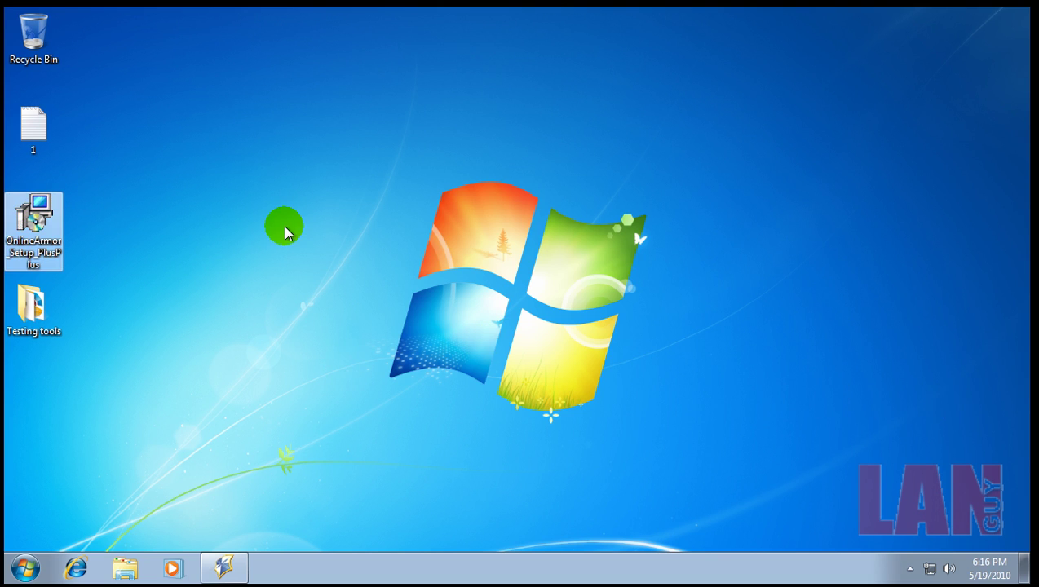
{"action": "left_click", "coordinate": [382, 306]}
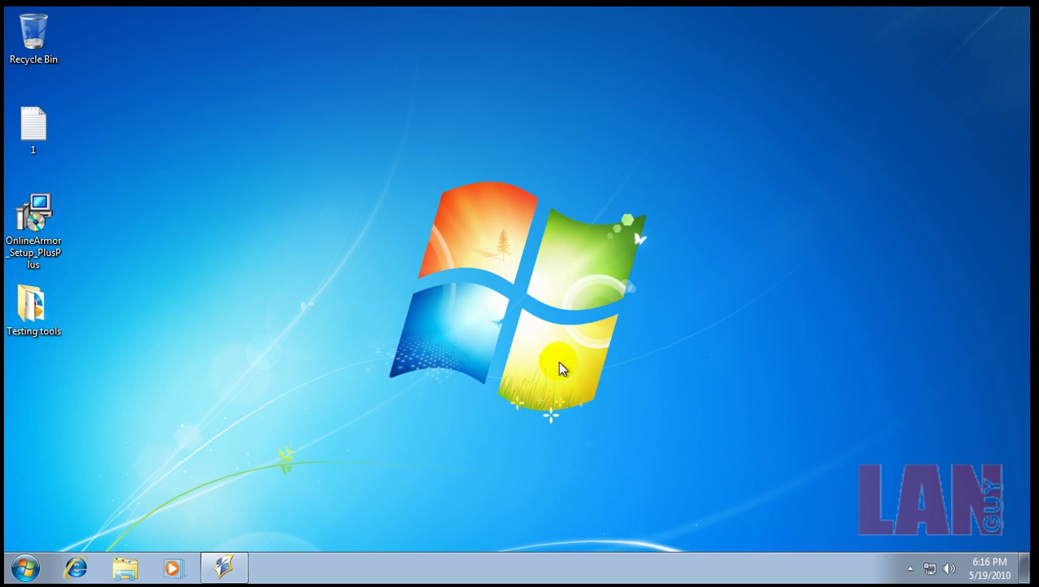
{"action": "left_click", "coordinate": [910, 569]}
{"action": "left_click", "coordinate": [223, 566]}
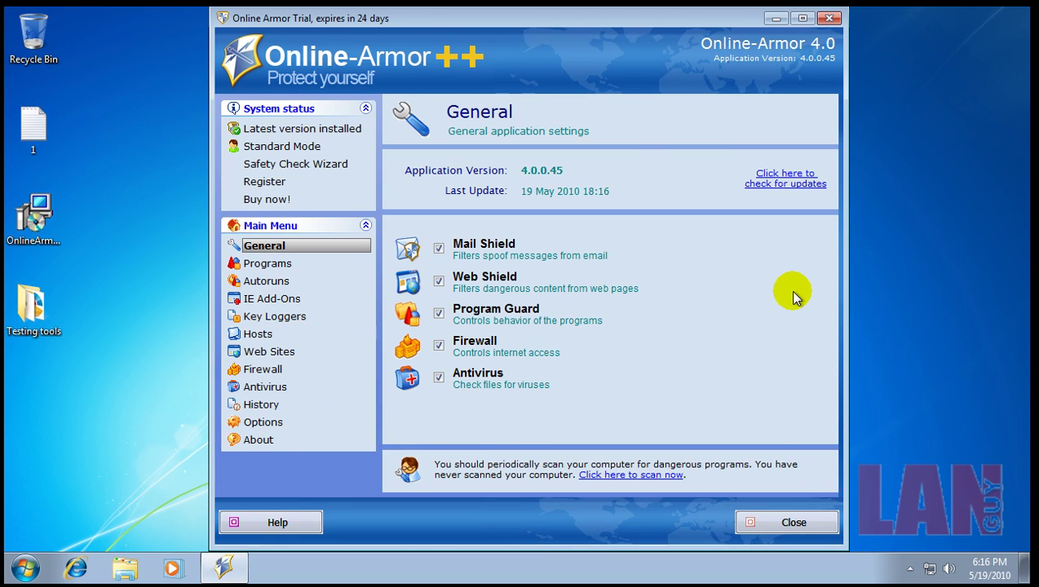
{"action": "left_click", "coordinate": [800, 74]}
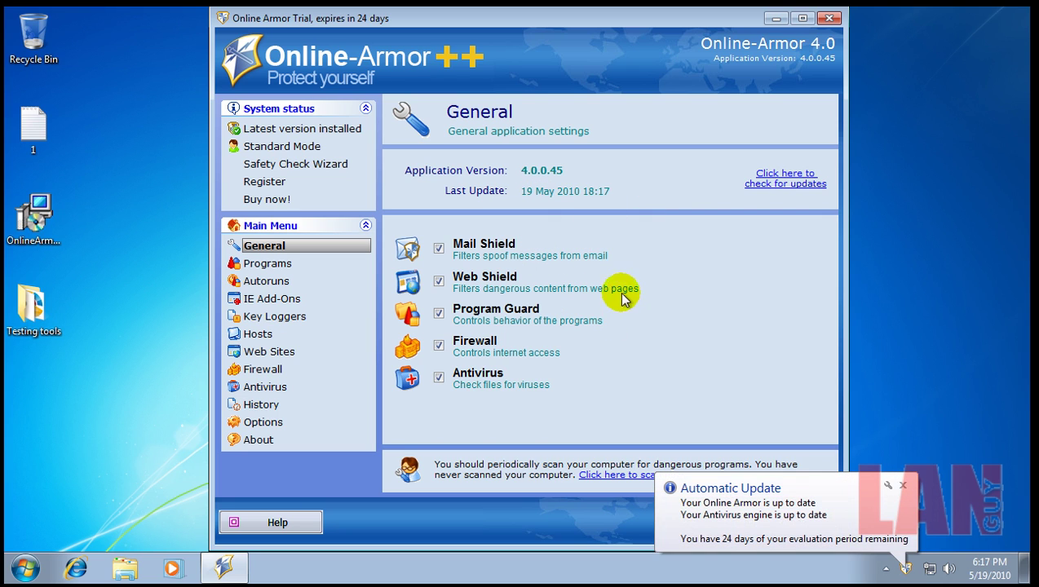
{"action": "left_click", "coordinate": [903, 487]}
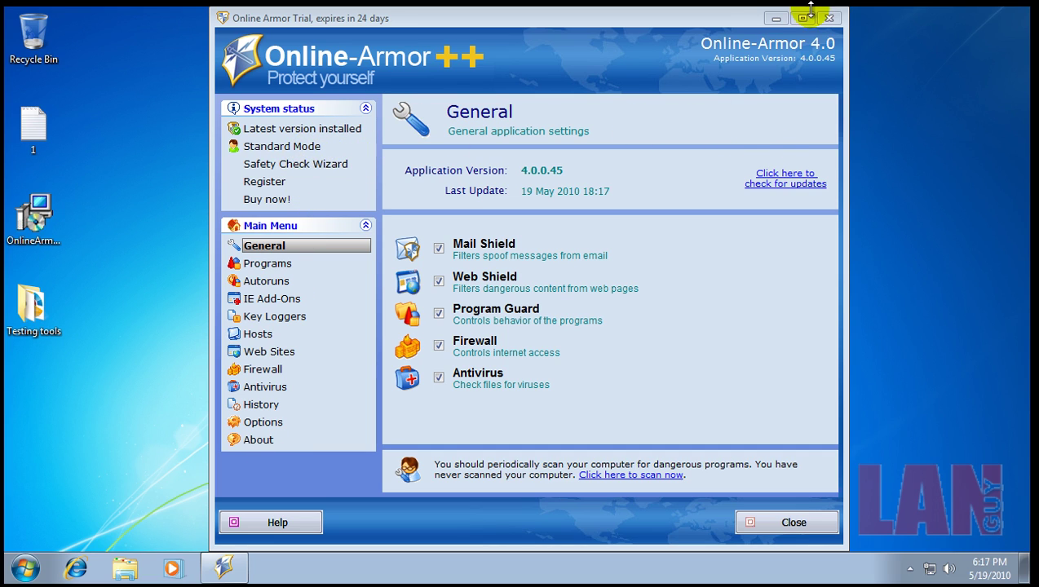
Step: Minimize Online Armor and open the desktop Testing tools folder
{"action": "left_click", "coordinate": [831, 19]}
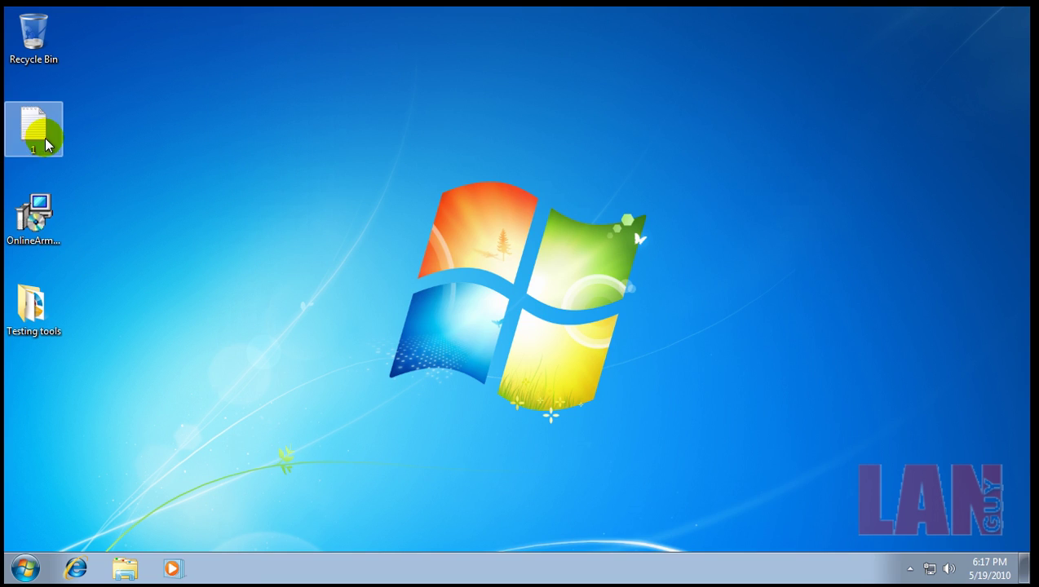
{"action": "left_click", "coordinate": [18, 307]}
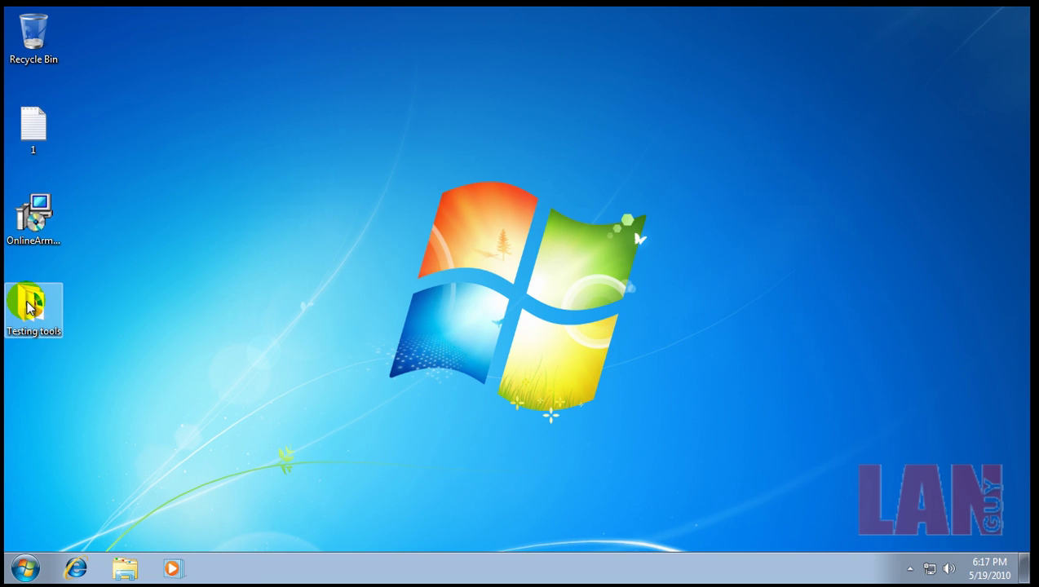
{"action": "double_click", "coordinate": [29, 306]}
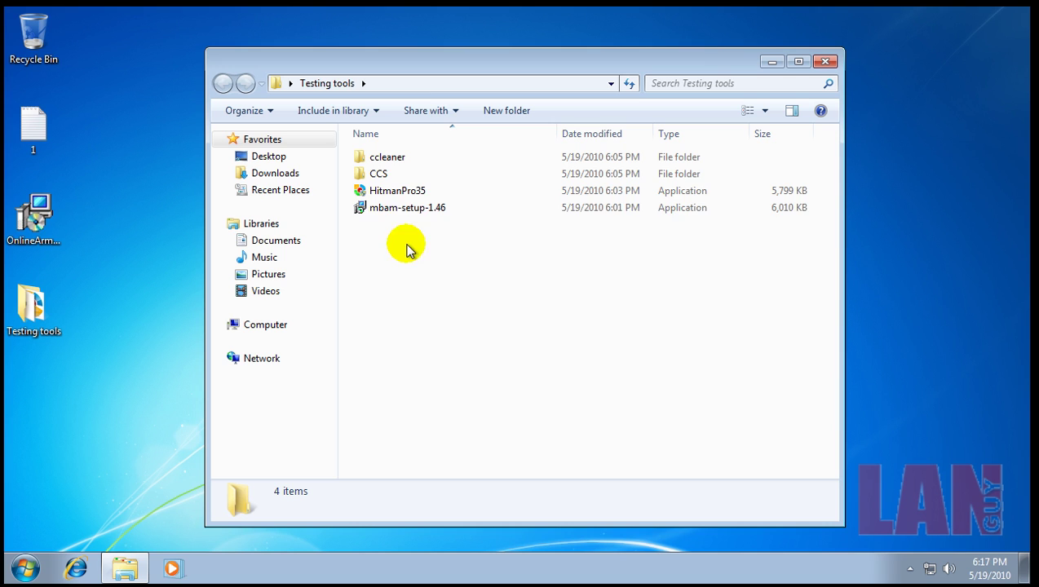
Step: Close the folder window, open Notepad file 1, and arrange it below Internet Explorer at the upper right
{"action": "left_click", "coordinate": [826, 62]}
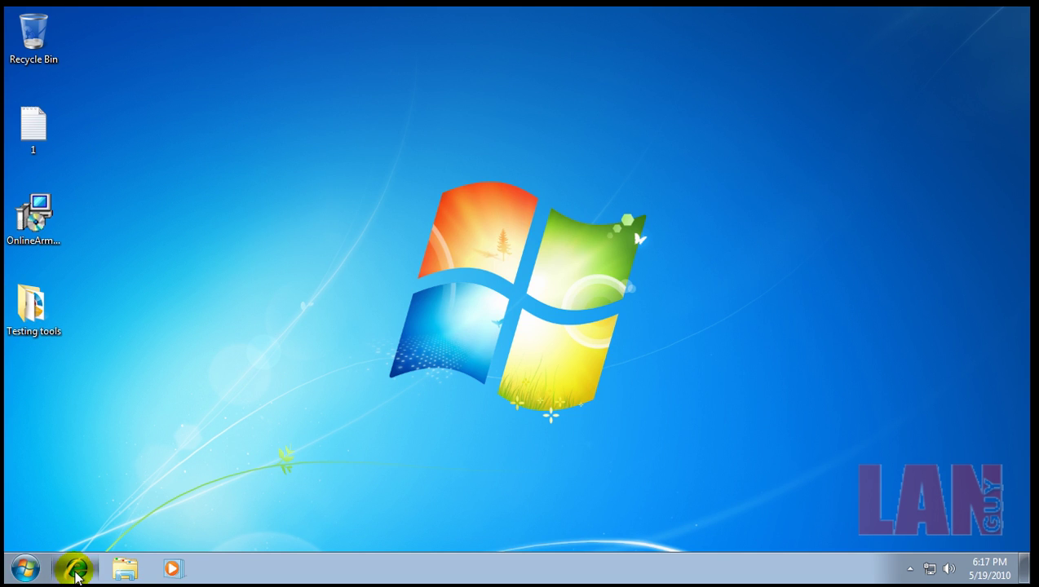
{"action": "left_click", "coordinate": [54, 123]}
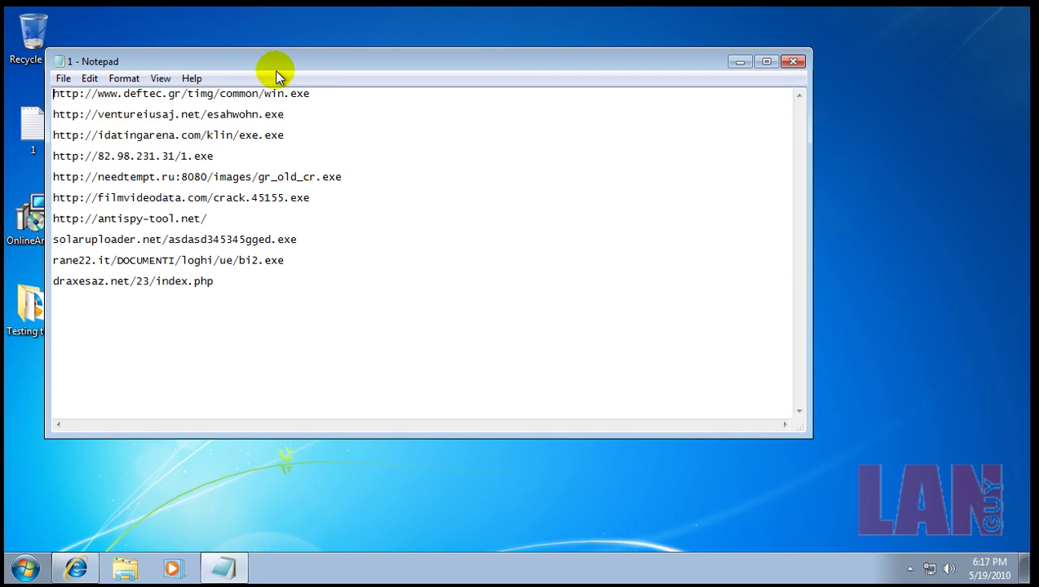
{"action": "left_click_drag", "start_coordinate": [286, 71], "coordinate": [248, 313]}
{"action": "left_click", "coordinate": [441, 51]}
{"action": "left_click_drag", "start_coordinate": [437, 52], "coordinate": [706, 38]}
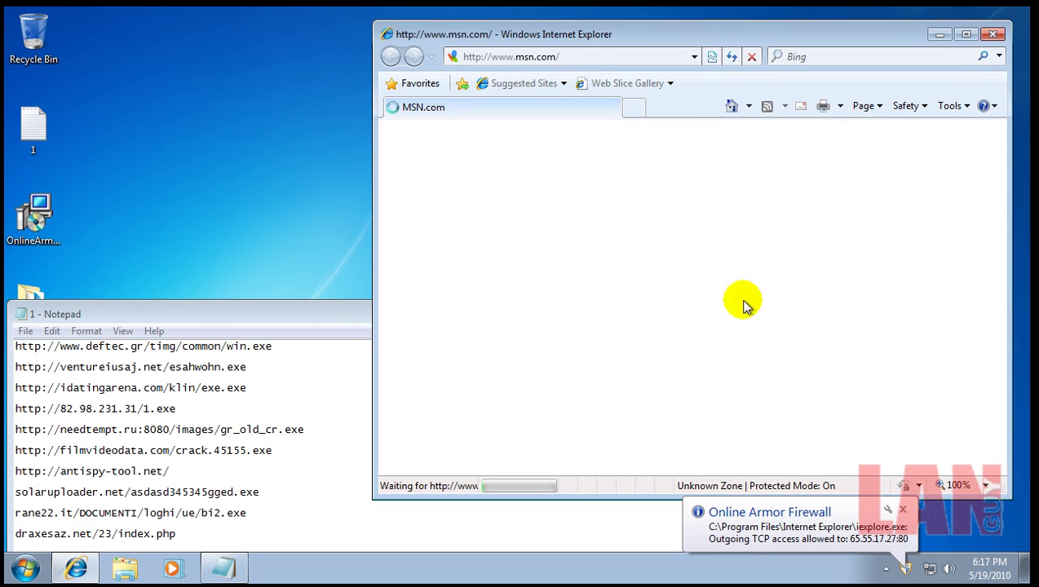
Step: Select the first URL in the Notepad list and postpone the IE8 setup with 'Ask me later'
{"action": "left_click", "coordinate": [278, 346]}
{"action": "left_click_drag", "start_coordinate": [279, 346], "coordinate": [12, 342]}
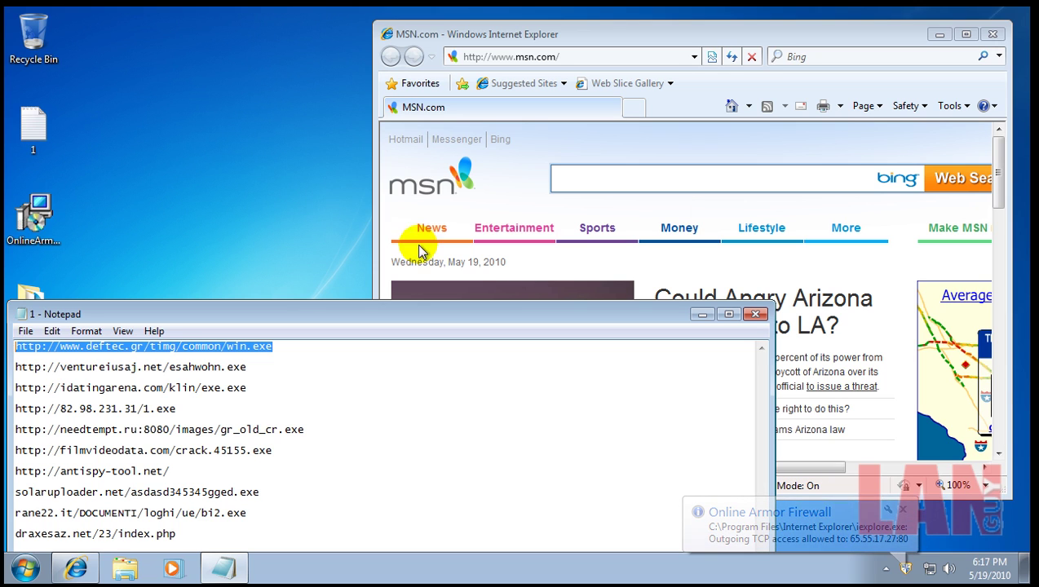
{"action": "left_click", "coordinate": [661, 69]}
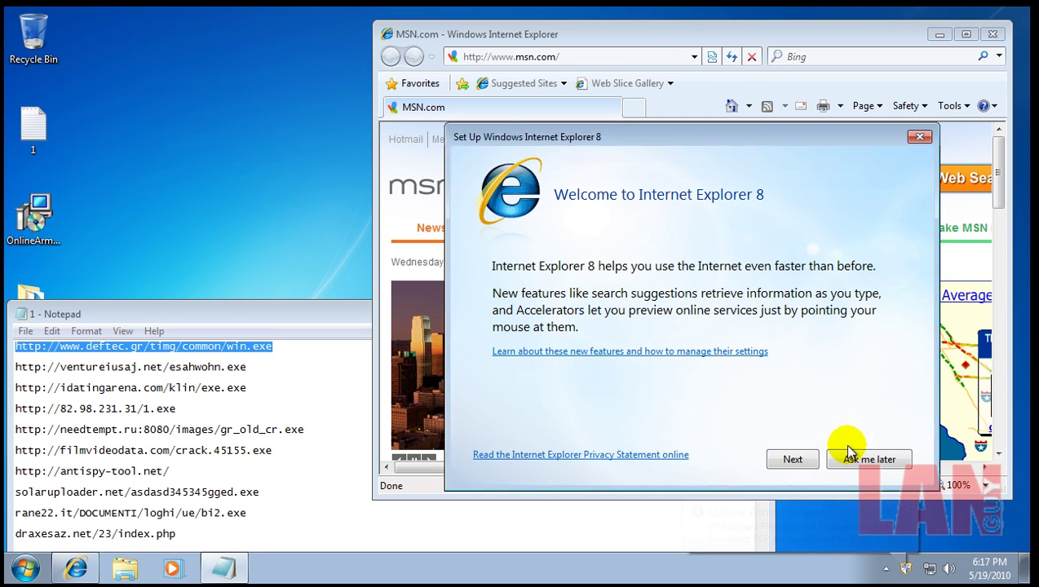
{"action": "left_click", "coordinate": [848, 457]}
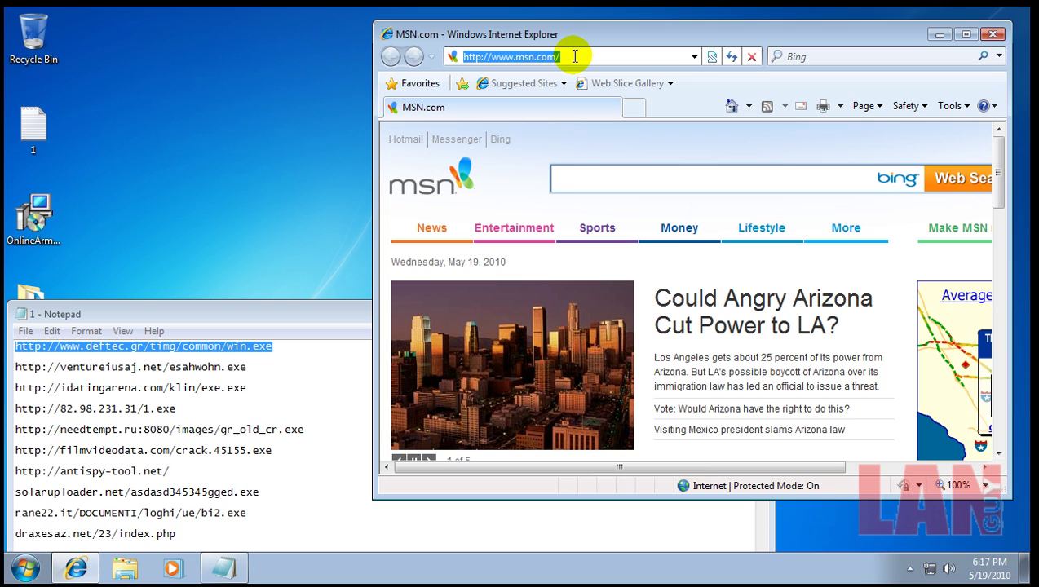
Step: Load the first URL, run win.exe despite warnings, and block it as Trojan.Win32.Alureon!IK
{"action": "key", "text": "Return"}
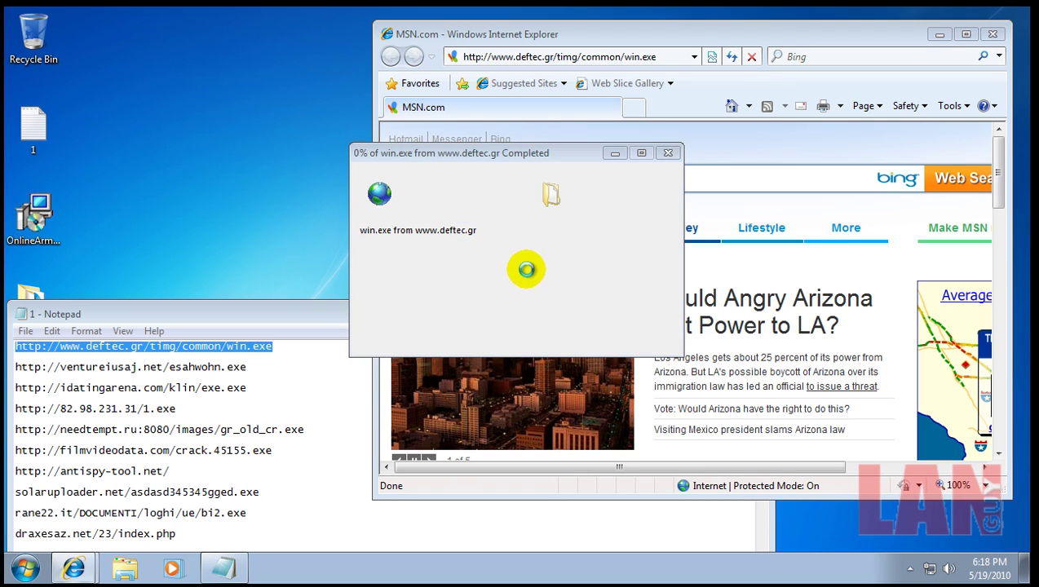
{"action": "left_click", "coordinate": [508, 297]}
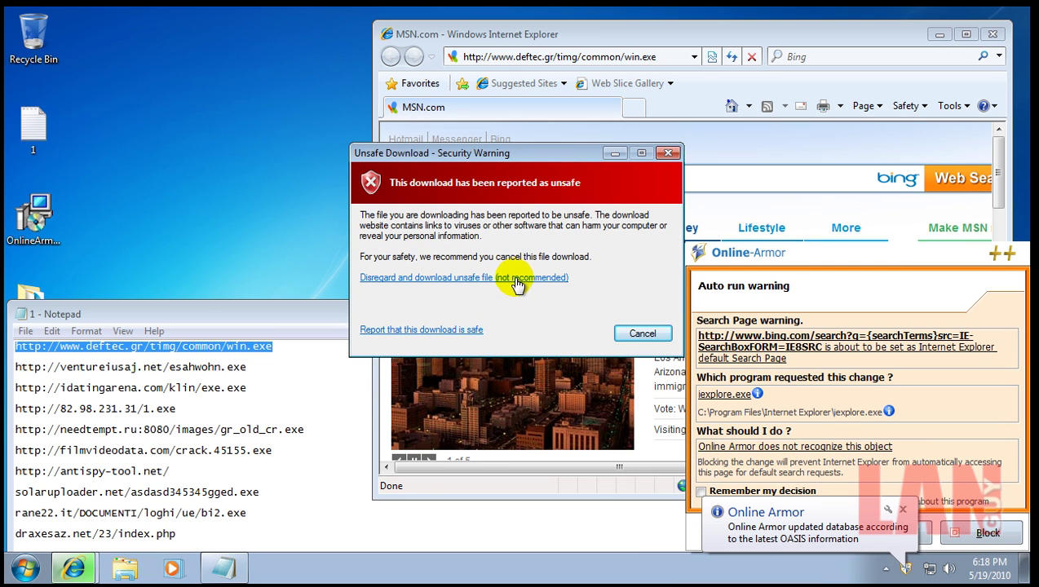
{"action": "left_click", "coordinate": [516, 281]}
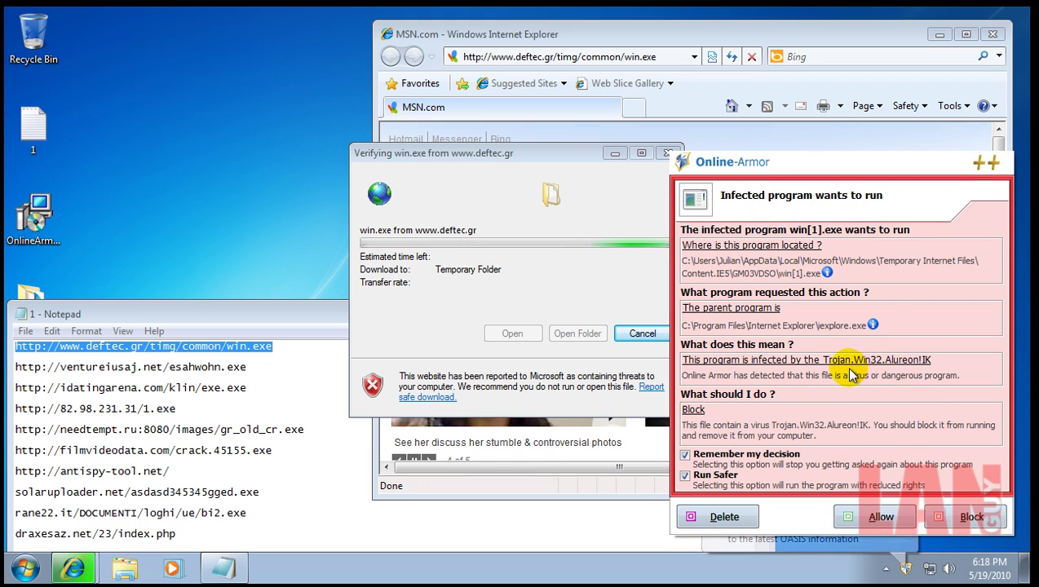
{"action": "left_click", "coordinate": [950, 516]}
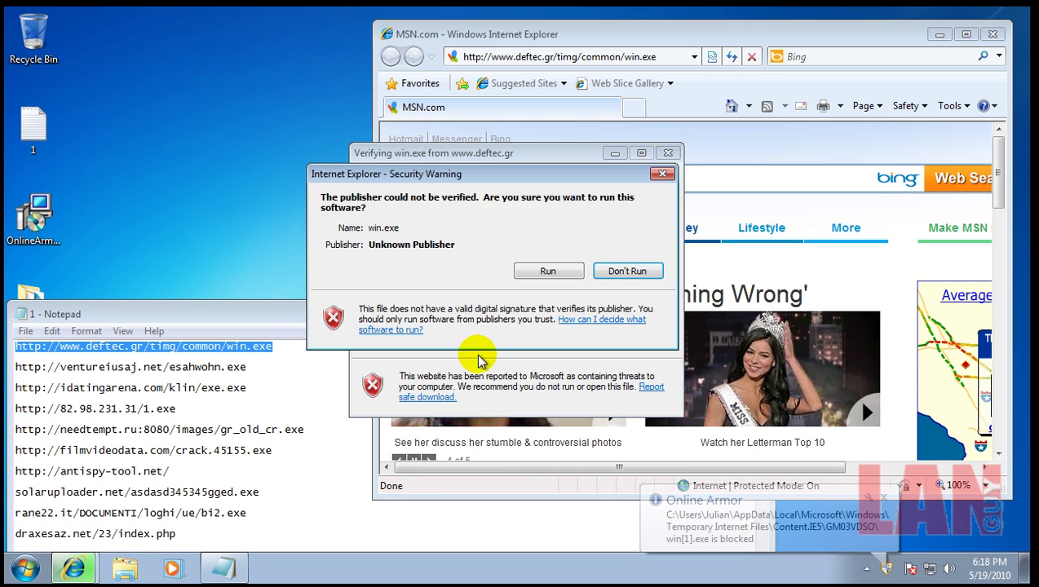
{"action": "left_click", "coordinate": [552, 269]}
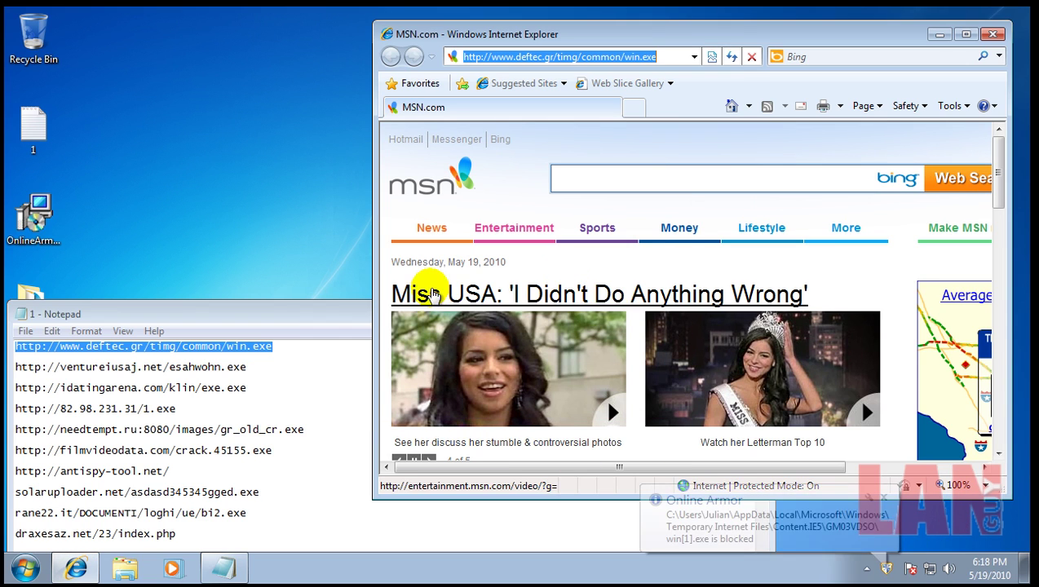
Step: Copy the second URL from Notepad and load it in Internet Explorer's address bar
{"action": "left_click_drag", "start_coordinate": [248, 368], "coordinate": [13, 371]}
{"action": "key", "text": "ctrl+c"}
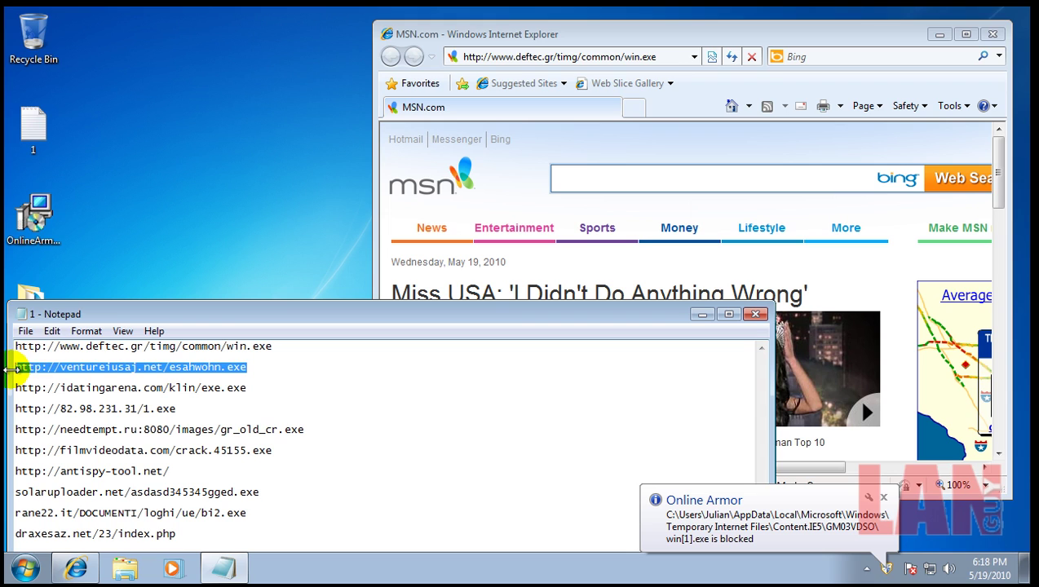
{"action": "left_click", "coordinate": [589, 58]}
{"action": "left_click", "coordinate": [589, 59]}
{"action": "key", "text": "ctrl+v"}
{"action": "key", "text": "Return"}
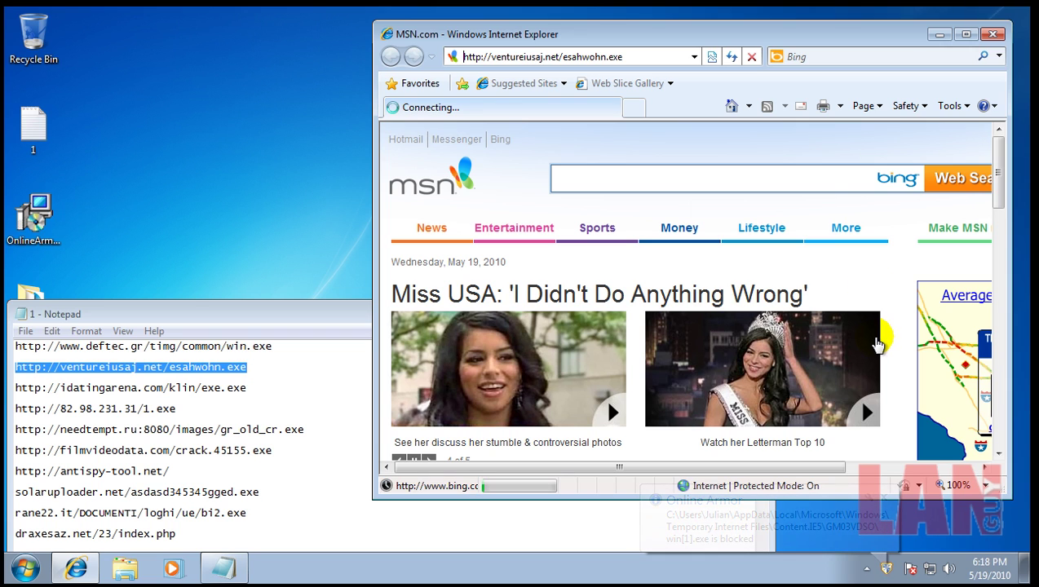
Step: Run esahwohn.exe despite the warnings and block it twice when Online Armor flags it
{"action": "left_click", "coordinate": [494, 297]}
{"action": "left_click", "coordinate": [419, 278]}
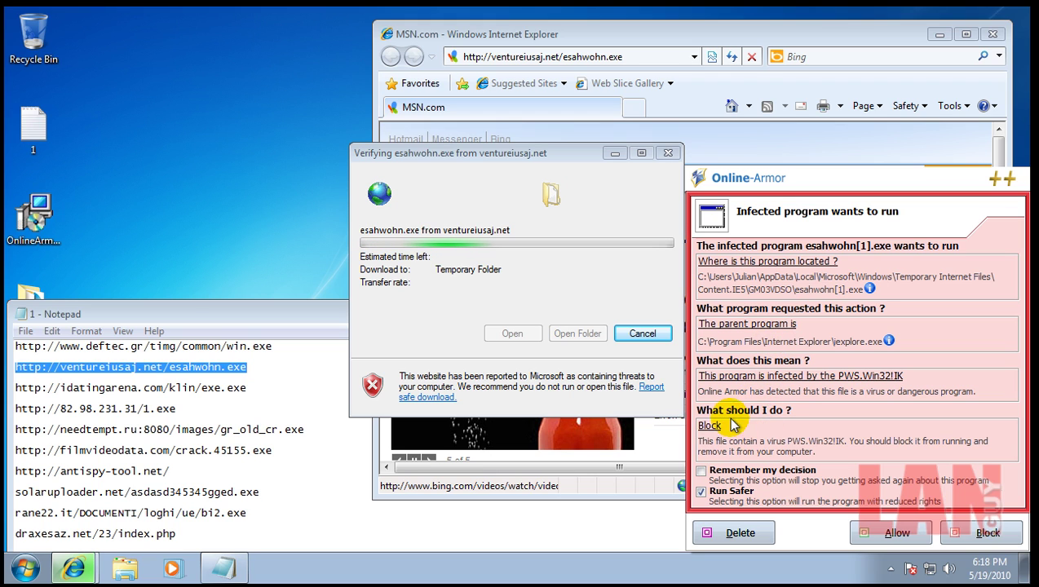
{"action": "left_click", "coordinate": [984, 535]}
{"action": "left_click", "coordinate": [579, 302]}
{"action": "left_click", "coordinate": [984, 535]}
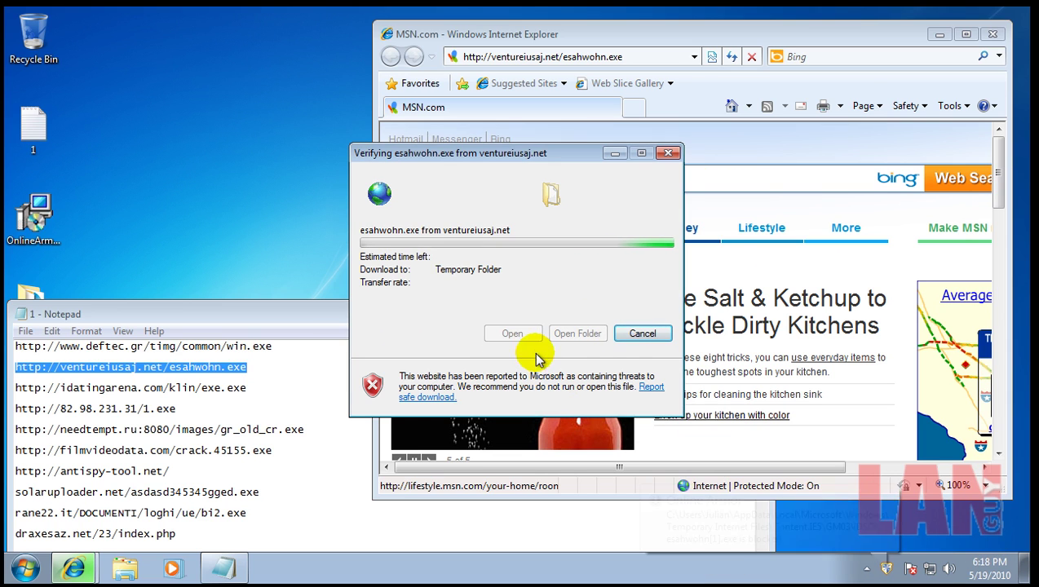
Step: Dismiss the access error and load the idatingarena.com URL in Internet Explorer
{"action": "left_click", "coordinate": [688, 290]}
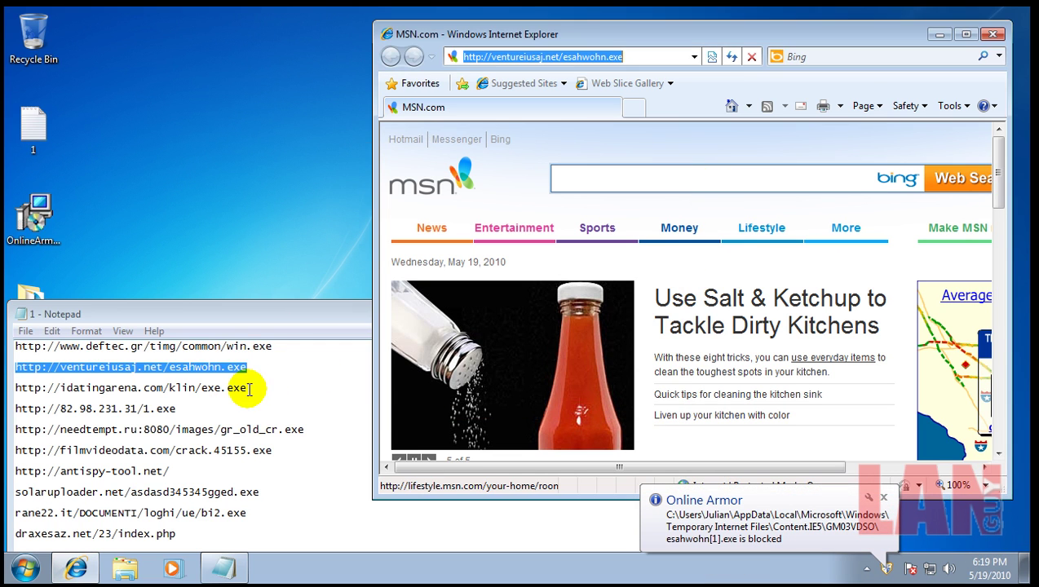
{"action": "left_click_drag", "start_coordinate": [249, 390], "coordinate": [7, 392]}
{"action": "key", "text": "ctrl+c"}
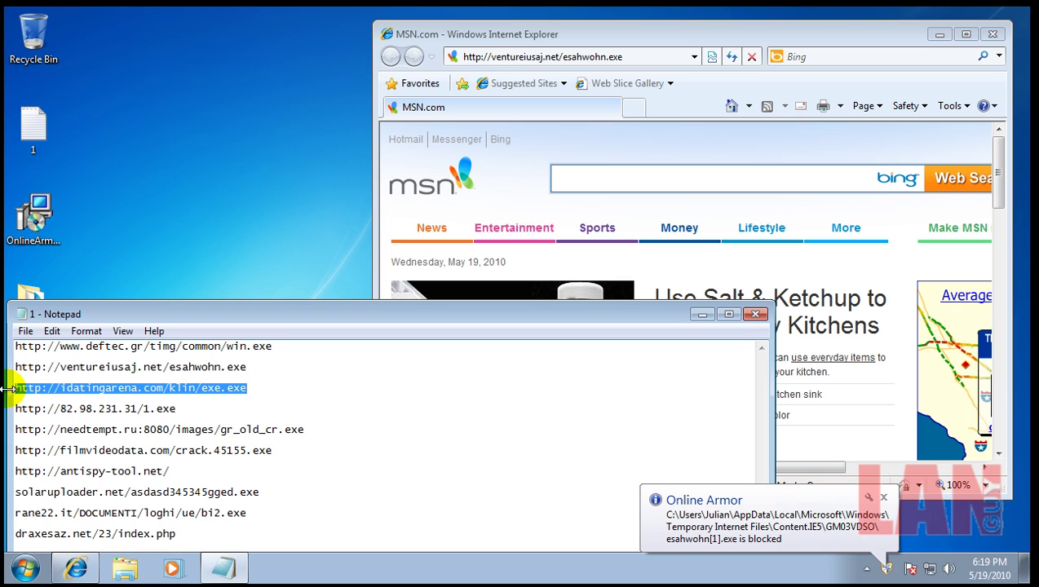
{"action": "left_click", "coordinate": [641, 57]}
{"action": "key", "text": "ctrl+v"}
{"action": "key", "text": "Return"}
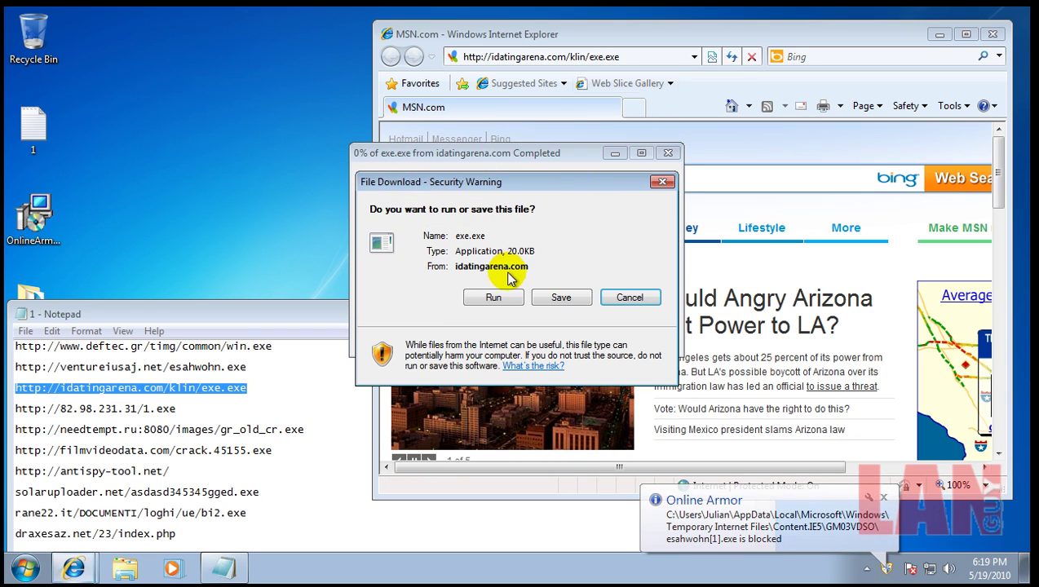
Step: Run exe.exe, block it as Trojan.SuspectCRC!IK, close the error, and select the 82.98.231.31 URL
{"action": "left_click", "coordinate": [494, 296]}
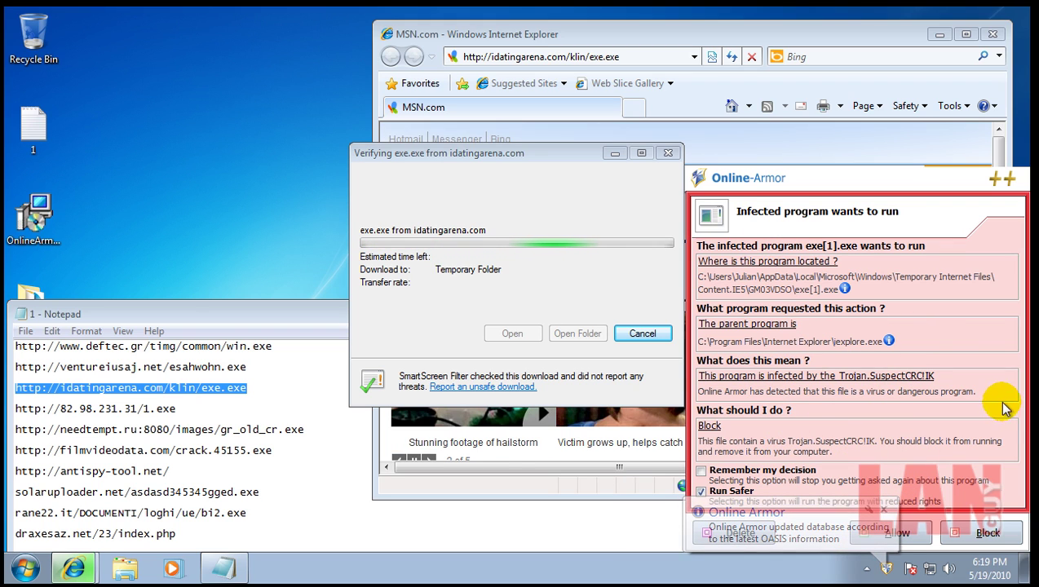
{"action": "left_click", "coordinate": [986, 533]}
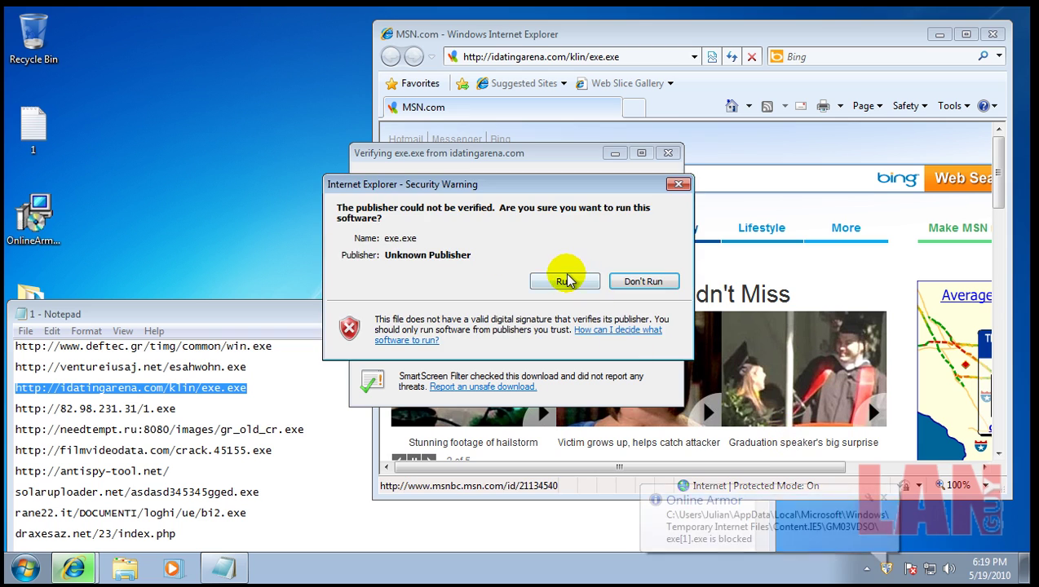
{"action": "left_click", "coordinate": [565, 280]}
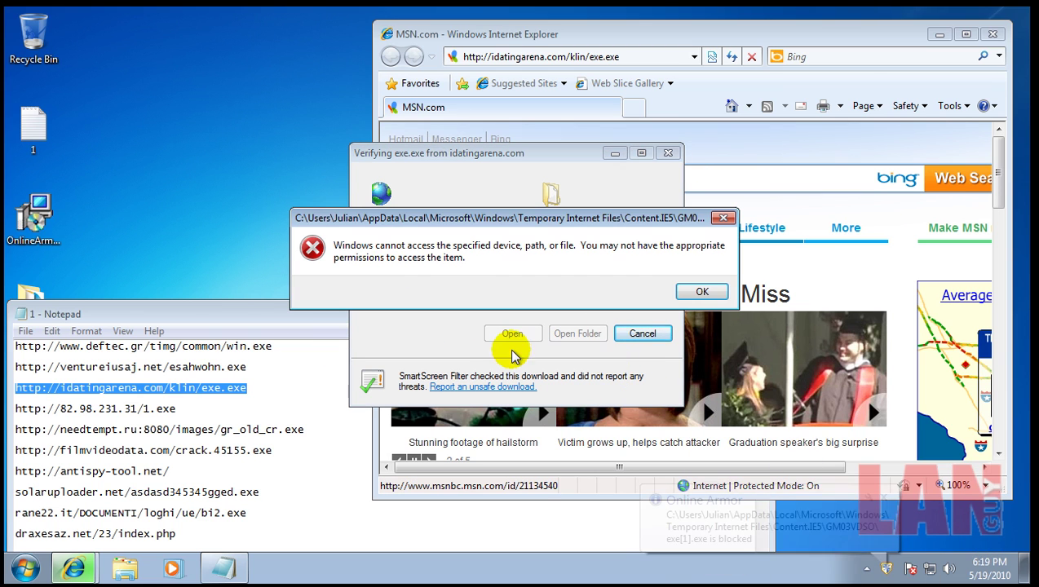
{"action": "left_click", "coordinate": [700, 292]}
{"action": "left_click_drag", "start_coordinate": [176, 408], "coordinate": [9, 412]}
{"action": "key", "text": "ctrl+c"}
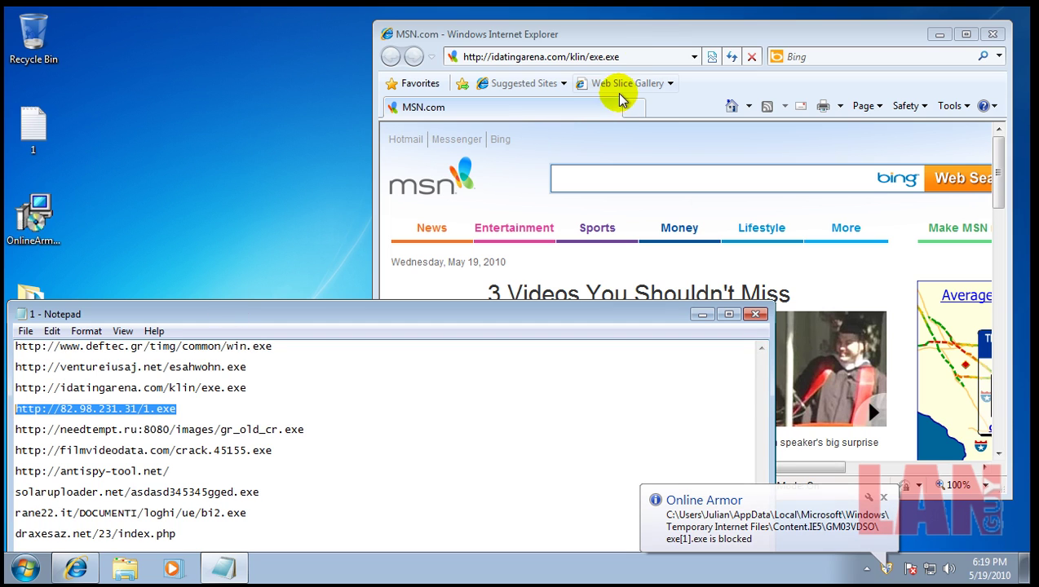
Step: Load the 82.98.231.31 address in Internet Explorer and run the downloaded 1.exe
{"action": "left_click", "coordinate": [649, 53]}
{"action": "key", "text": "ctrl+v"}
{"action": "key", "text": "Return"}
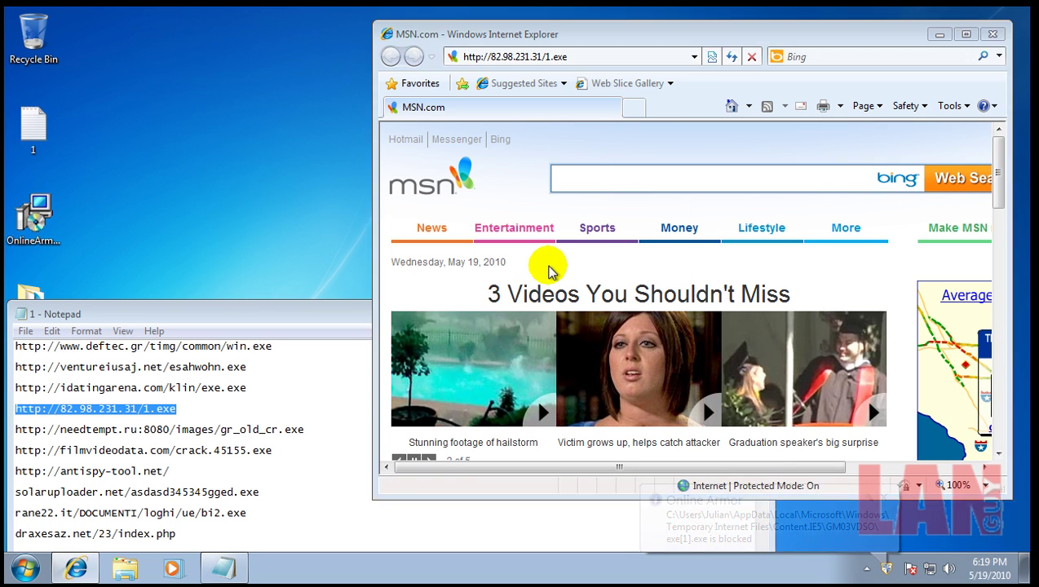
{"action": "left_click", "coordinate": [496, 299]}
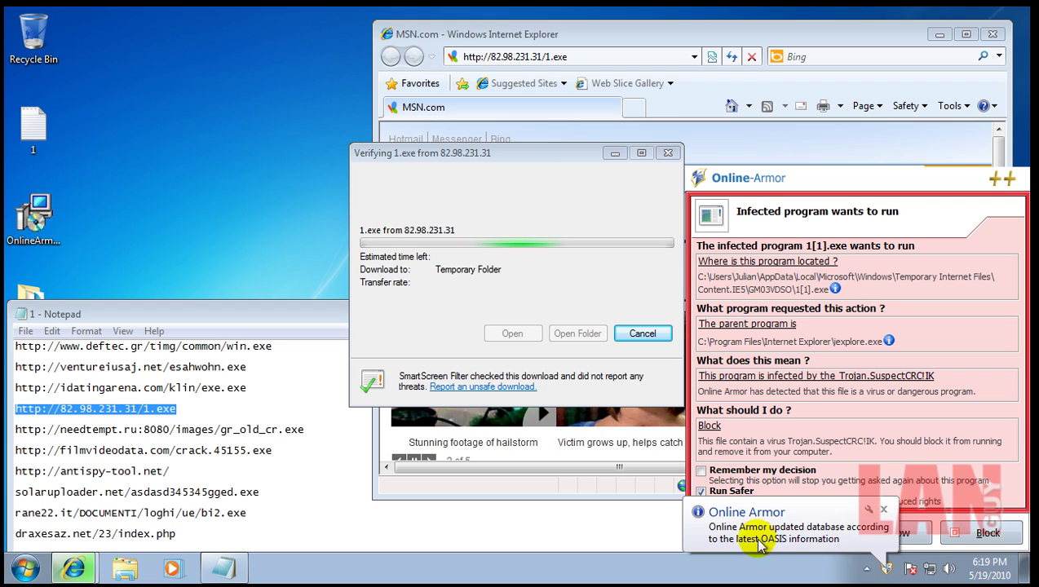
Step: Block 1[1].exe twice, dismiss the access error, and select the needtempt.ru URL
{"action": "left_click", "coordinate": [985, 534]}
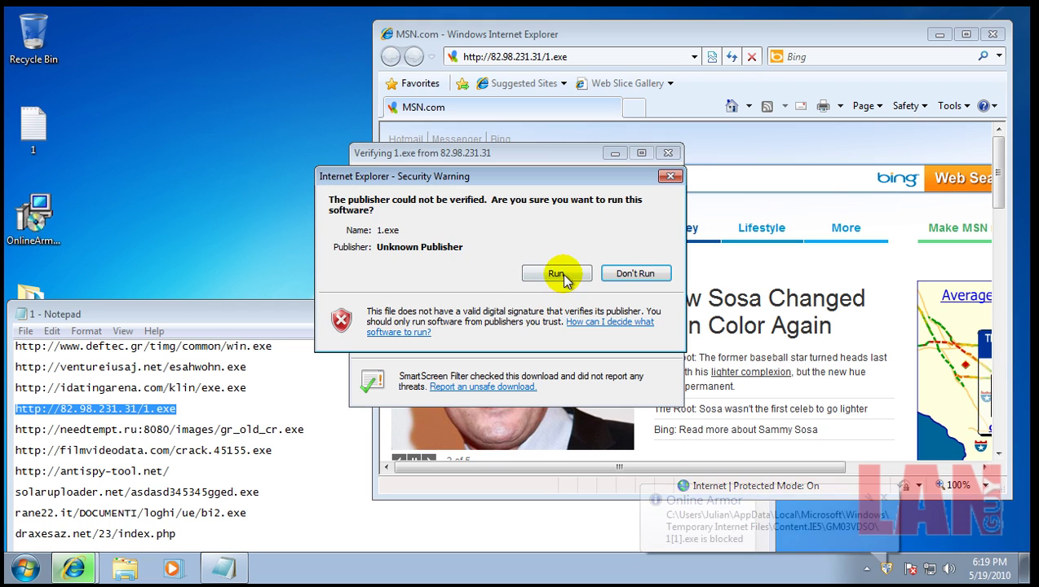
{"action": "left_click", "coordinate": [561, 272]}
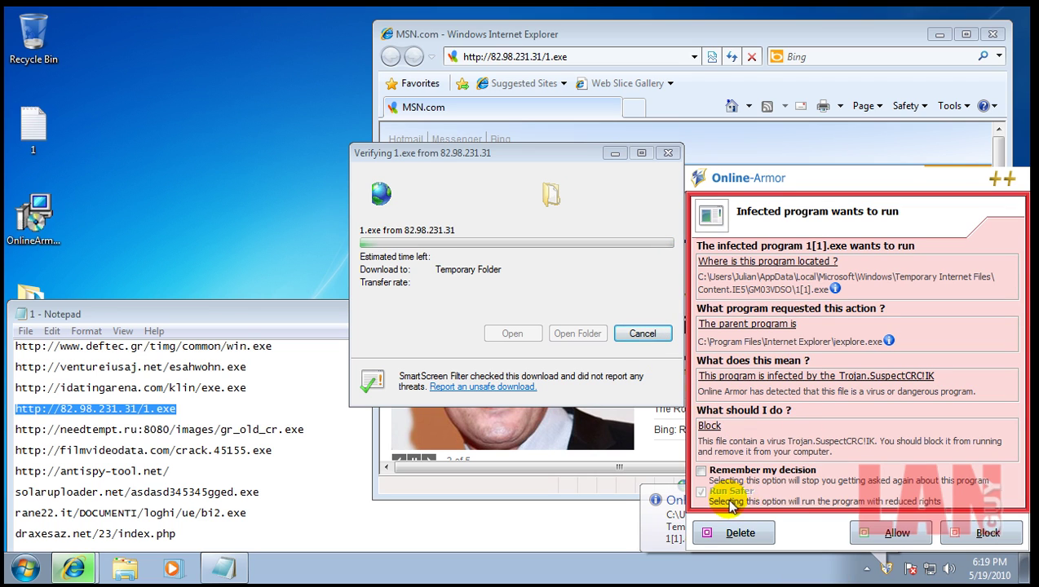
{"action": "left_click", "coordinate": [987, 534]}
{"action": "left_click", "coordinate": [693, 291]}
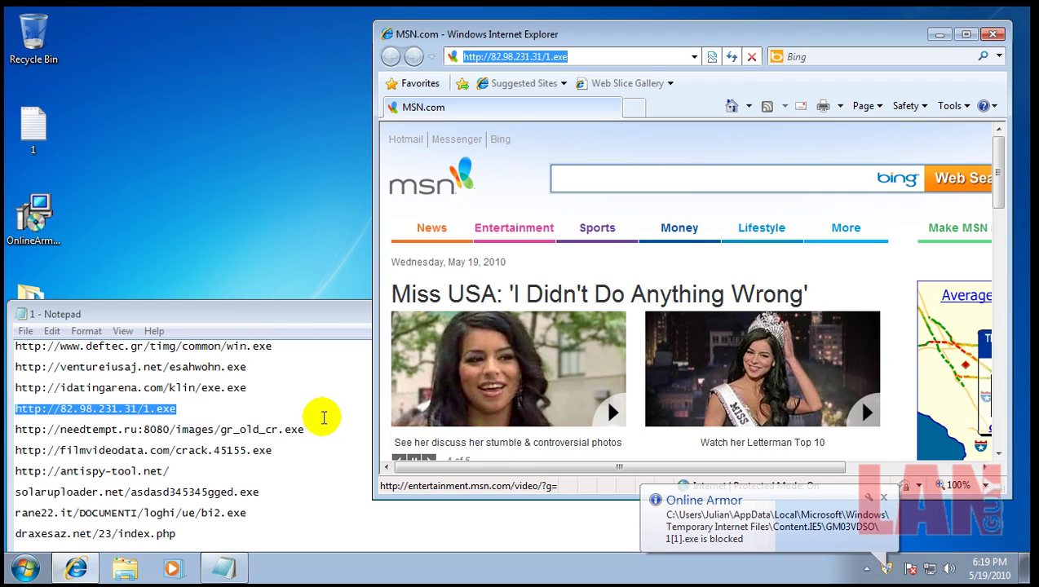
{"action": "left_click_drag", "start_coordinate": [306, 429], "coordinate": [31, 425]}
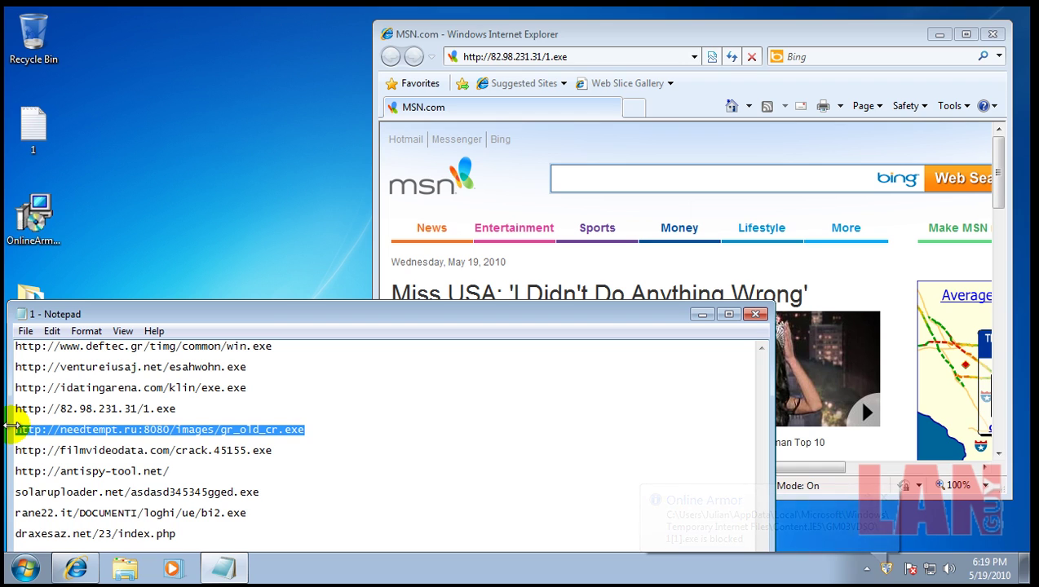
Step: Load the needtempt.ru URL and download gr_old_cr.exe despite the unsafe-download warning
{"action": "left_click", "coordinate": [593, 55]}
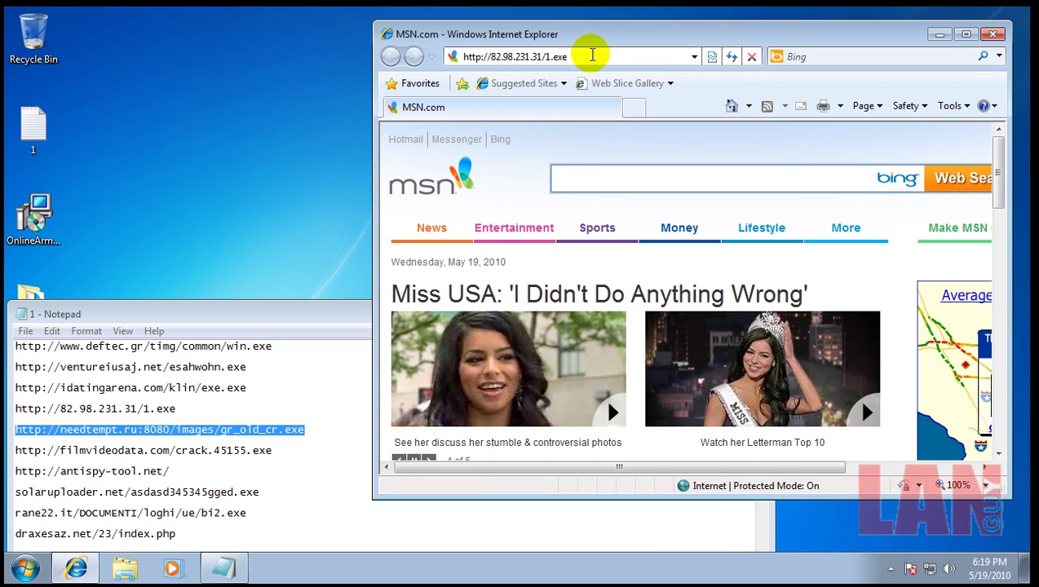
{"action": "left_click", "coordinate": [593, 55]}
{"action": "type", "text": "http://needtempt.ru:8080/images/gr_old_cr.exe"}
{"action": "key", "text": "Return"}
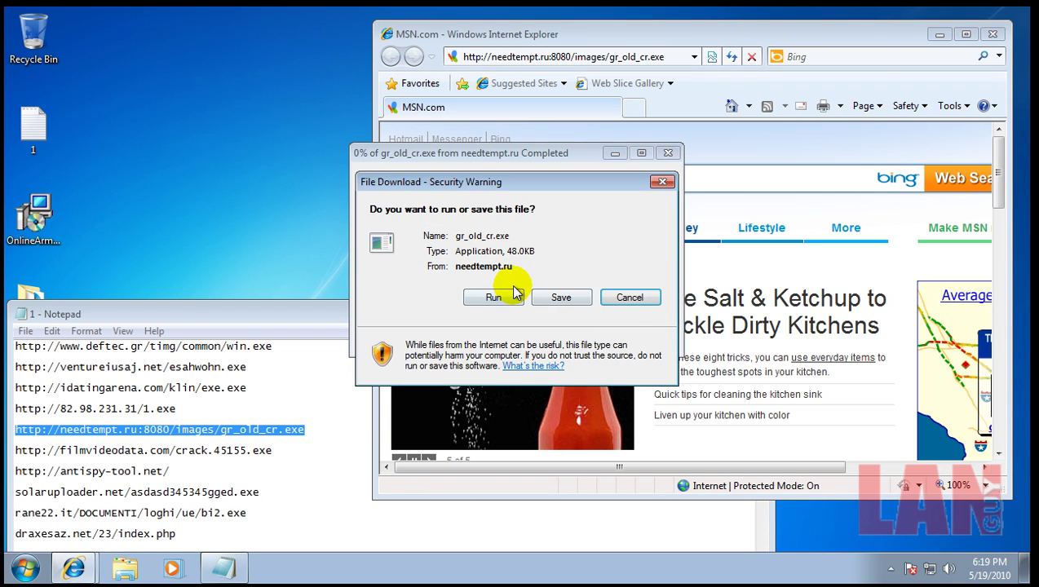
{"action": "left_click", "coordinate": [494, 298]}
{"action": "left_click", "coordinate": [549, 273]}
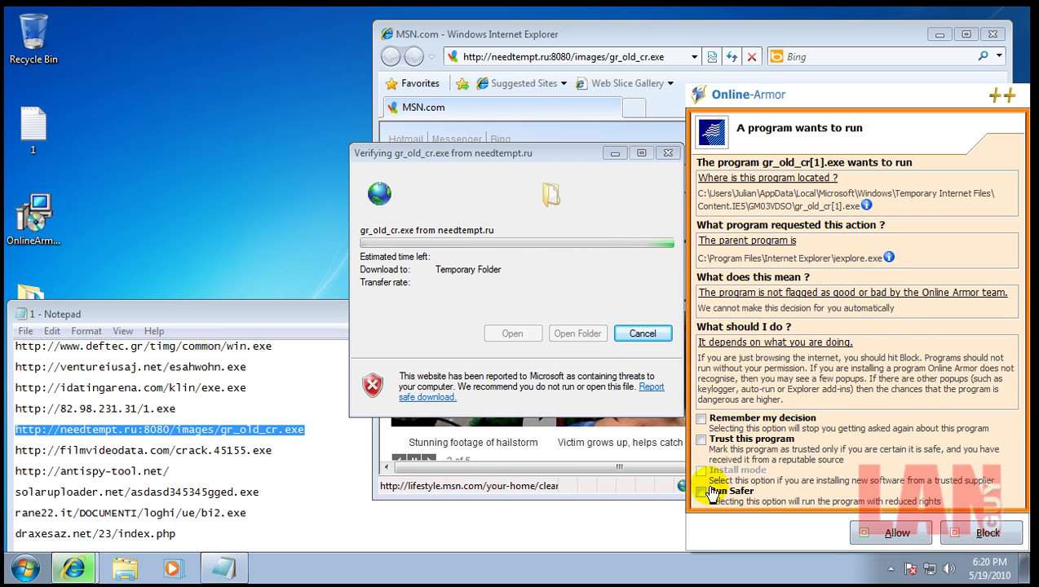
Step: Allow gr_old_cr[1].exe to run twice but block its requests to list files in C:\Users
{"action": "left_click", "coordinate": [889, 535]}
{"action": "left_click", "coordinate": [589, 298]}
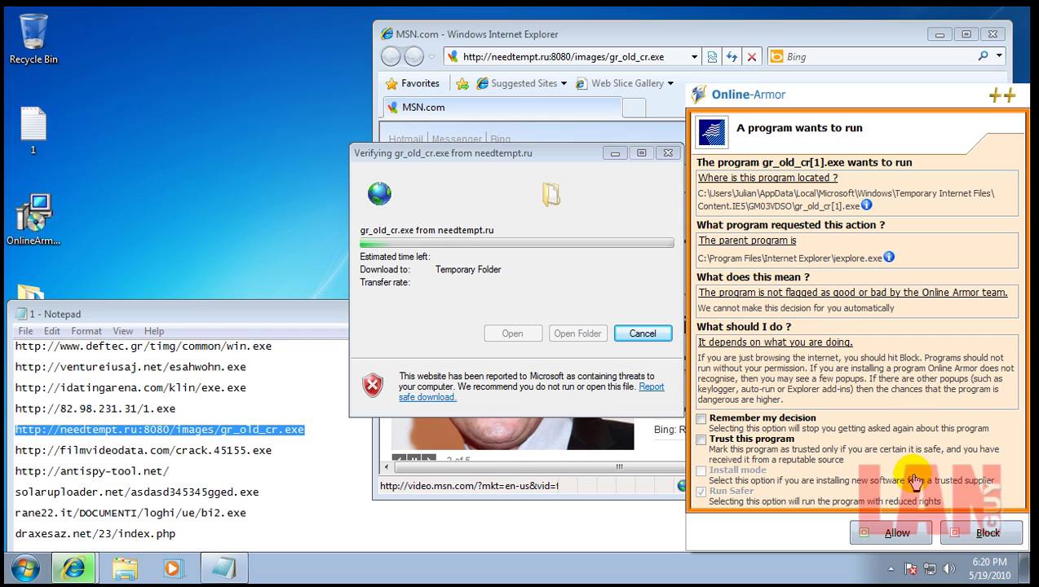
{"action": "left_click", "coordinate": [901, 534]}
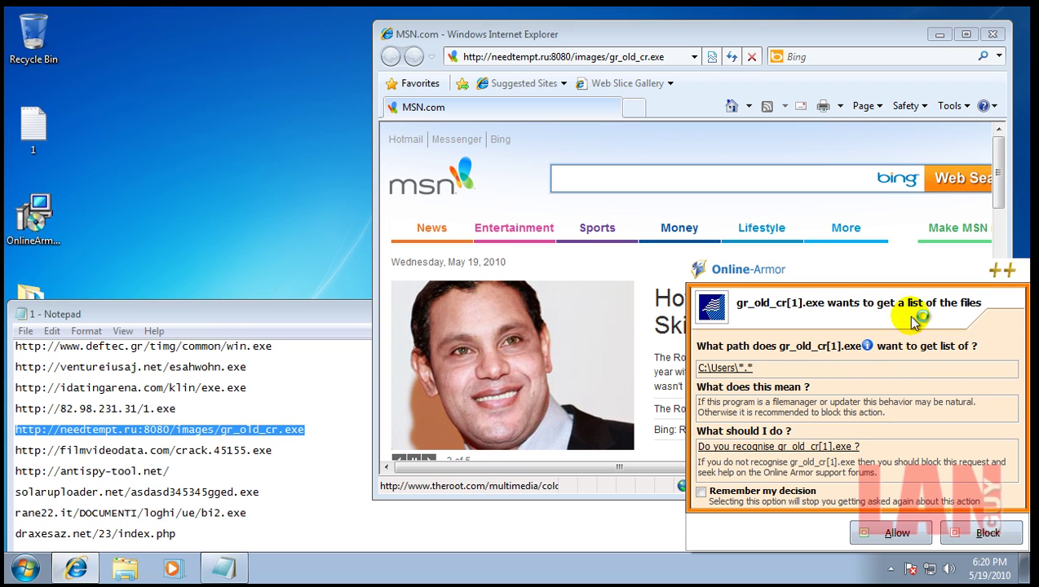
{"action": "left_click", "coordinate": [982, 533]}
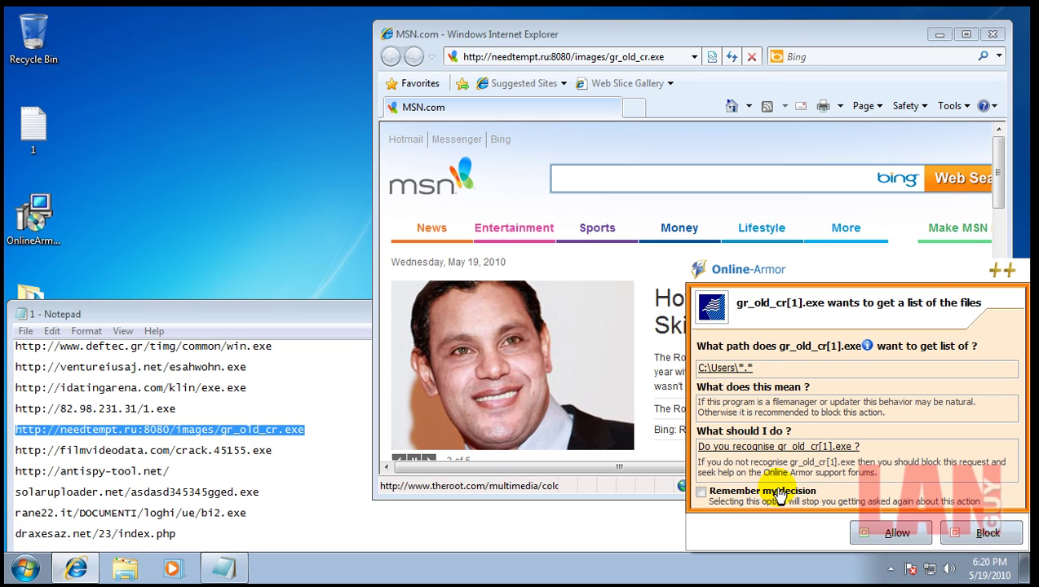
{"action": "left_click", "coordinate": [982, 534]}
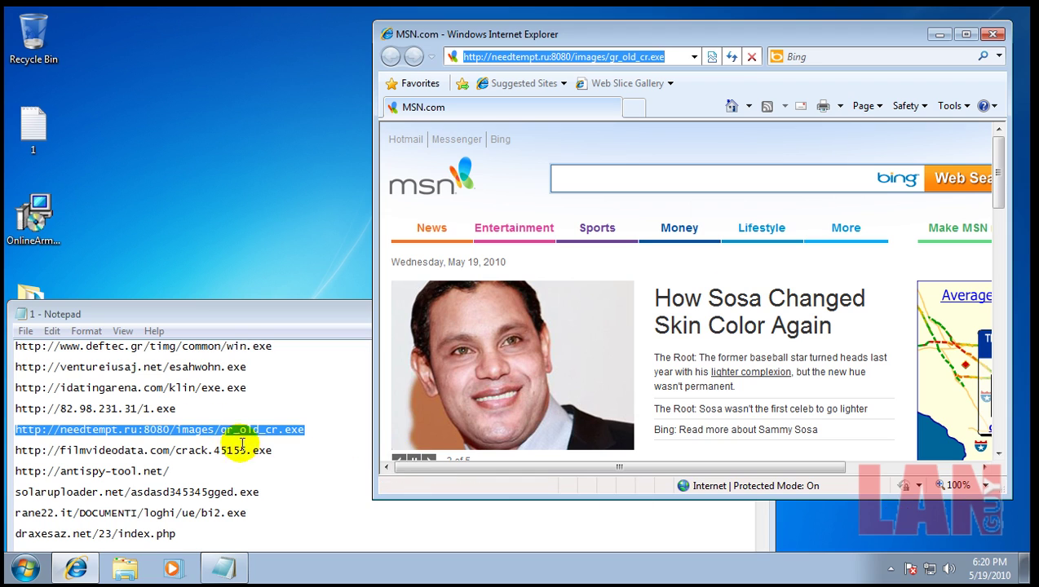
Step: Copy the filmvideodata.com crack.45155.exe link and load it in Internet Explorer
{"action": "left_click_drag", "start_coordinate": [272, 450], "coordinate": [15, 451]}
{"action": "key", "text": "ctrl+c"}
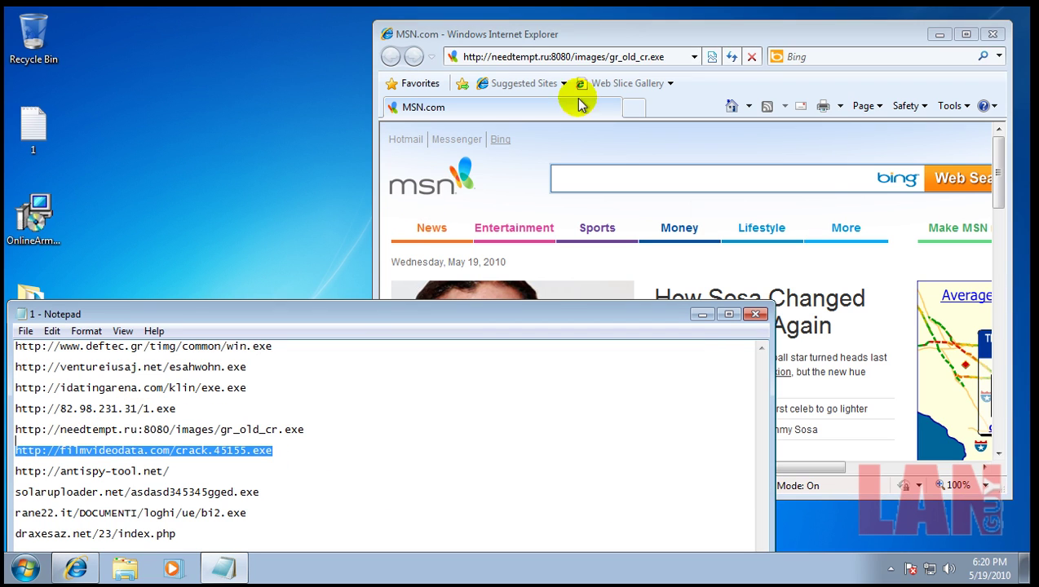
{"action": "left_click", "coordinate": [668, 56]}
{"action": "left_click", "coordinate": [669, 59]}
{"action": "key", "text": "ctrl+v"}
{"action": "key", "text": "Return"}
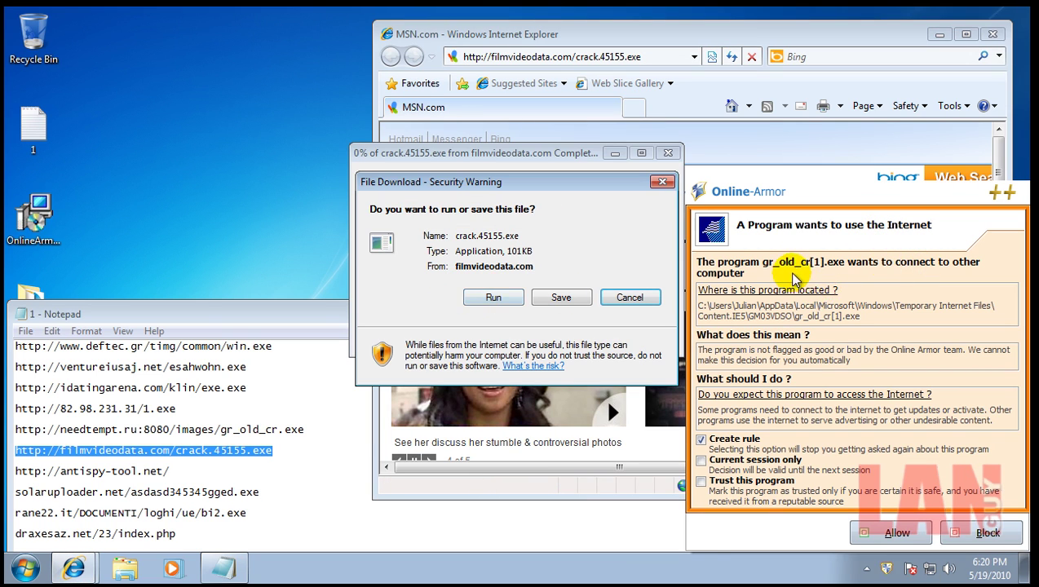
Step: Deny gr_old_cr[1].exe internet access, download crack.45155.exe anyway, and dismiss the database notice
{"action": "left_click", "coordinate": [966, 533]}
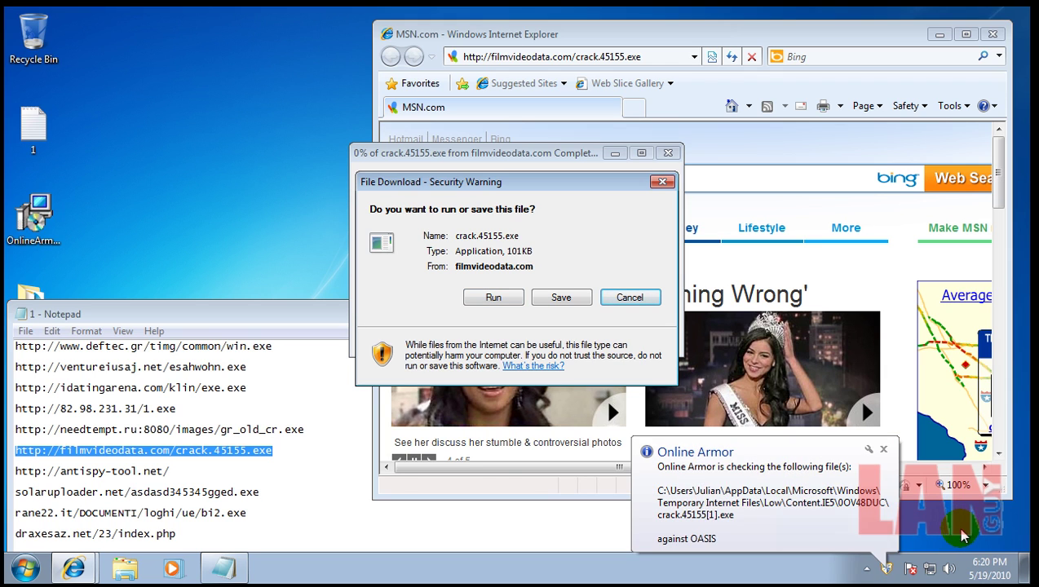
{"action": "left_click", "coordinate": [494, 297]}
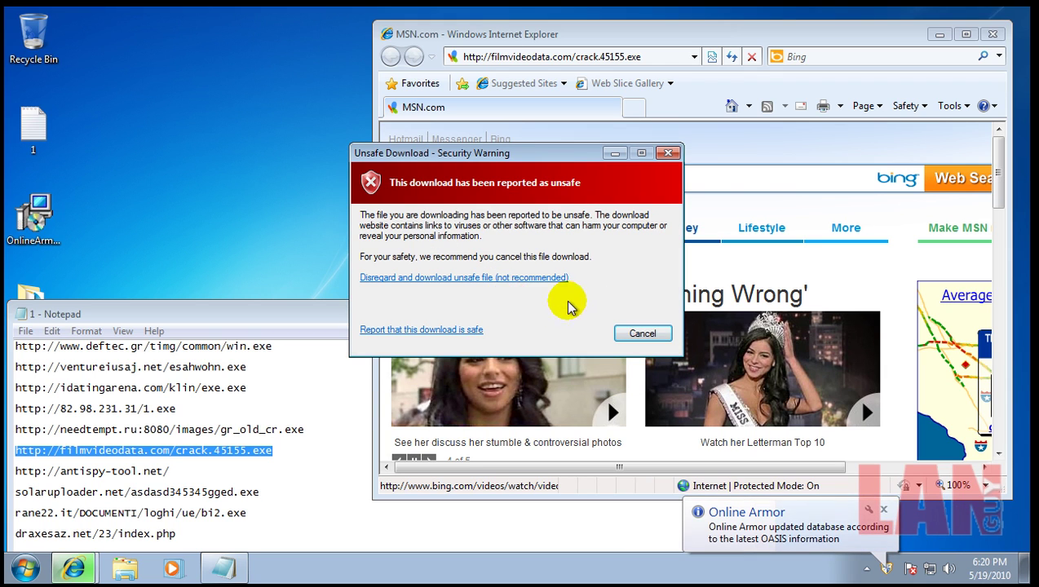
{"action": "left_click", "coordinate": [539, 278]}
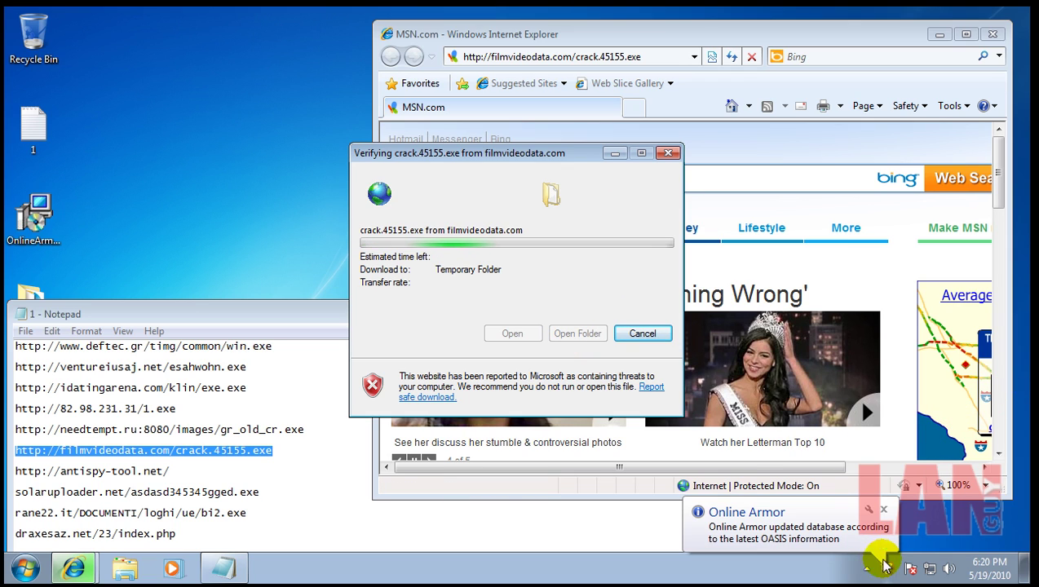
{"action": "left_click", "coordinate": [883, 509]}
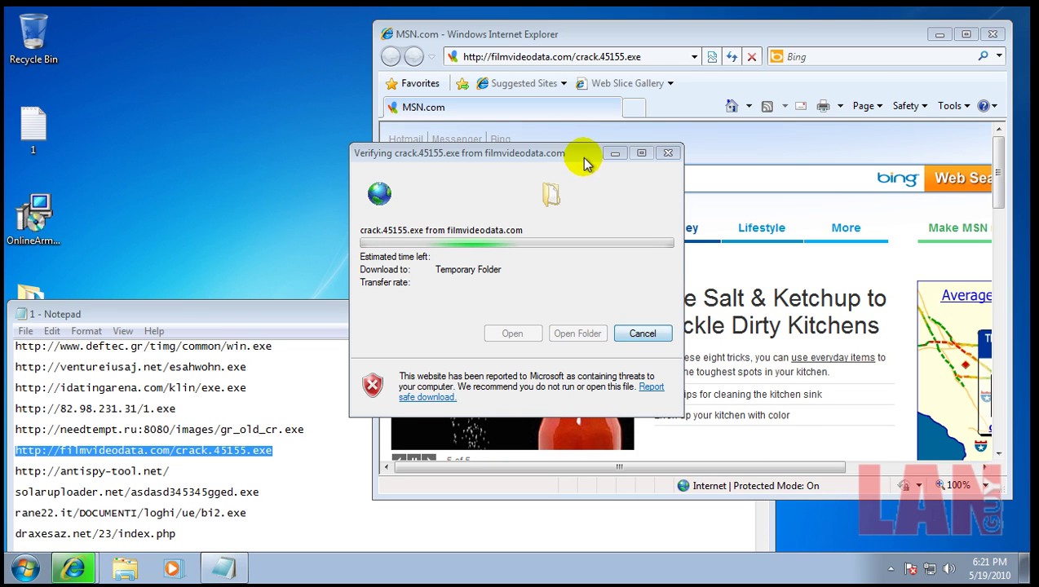
{"action": "left_click_drag", "start_coordinate": [586, 155], "coordinate": [298, 58]}
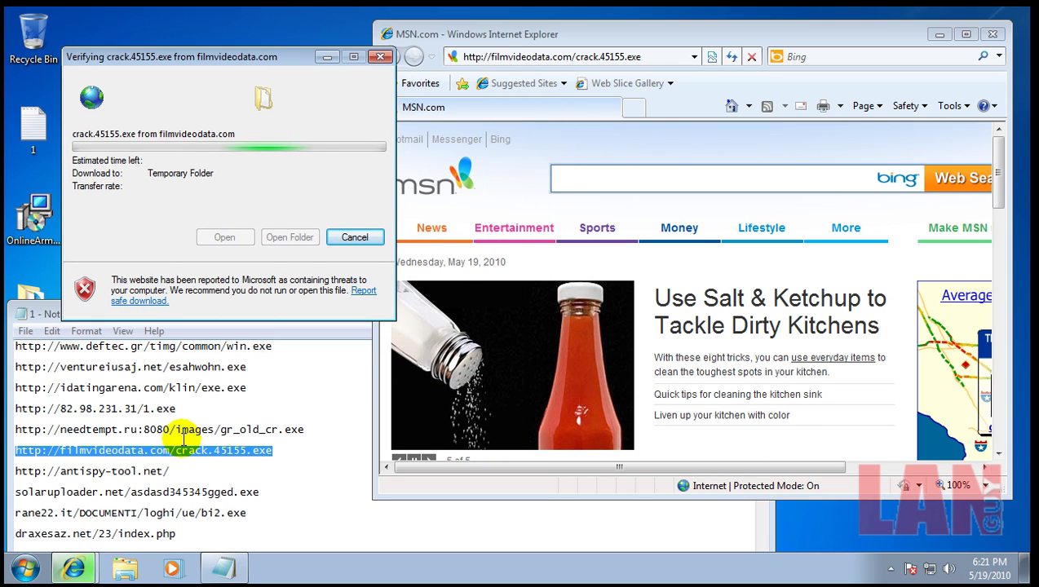
Step: Select the solaruploader.net URL in Notepad and block crack.45155[1].exe from running
{"action": "left_click_drag", "start_coordinate": [176, 470], "coordinate": [23, 471]}
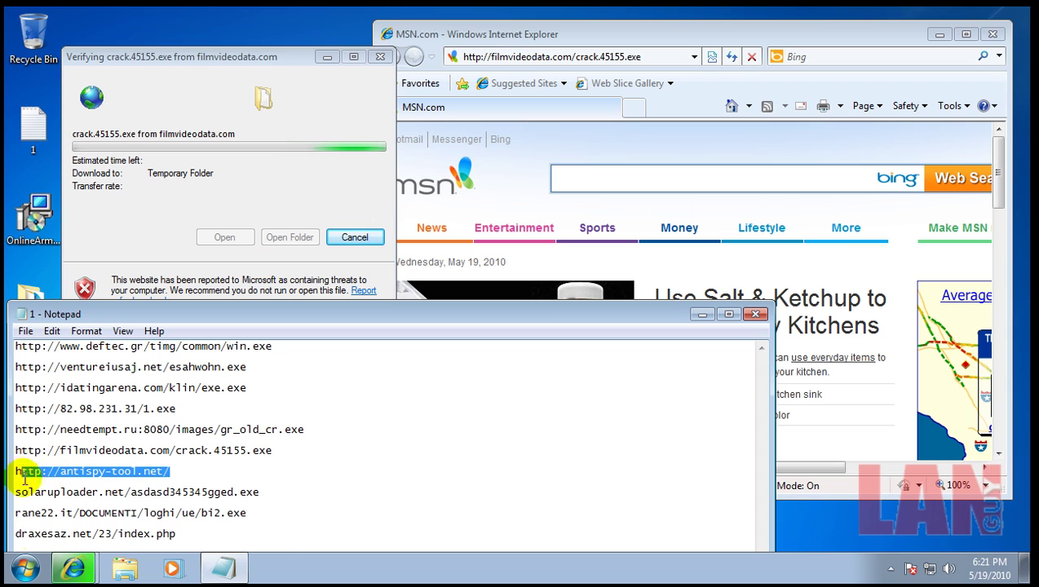
{"action": "mouse_move", "coordinate": [78, 569]}
{"action": "left_click", "coordinate": [124, 532]}
{"action": "left_click_drag", "start_coordinate": [269, 496], "coordinate": [61, 493]}
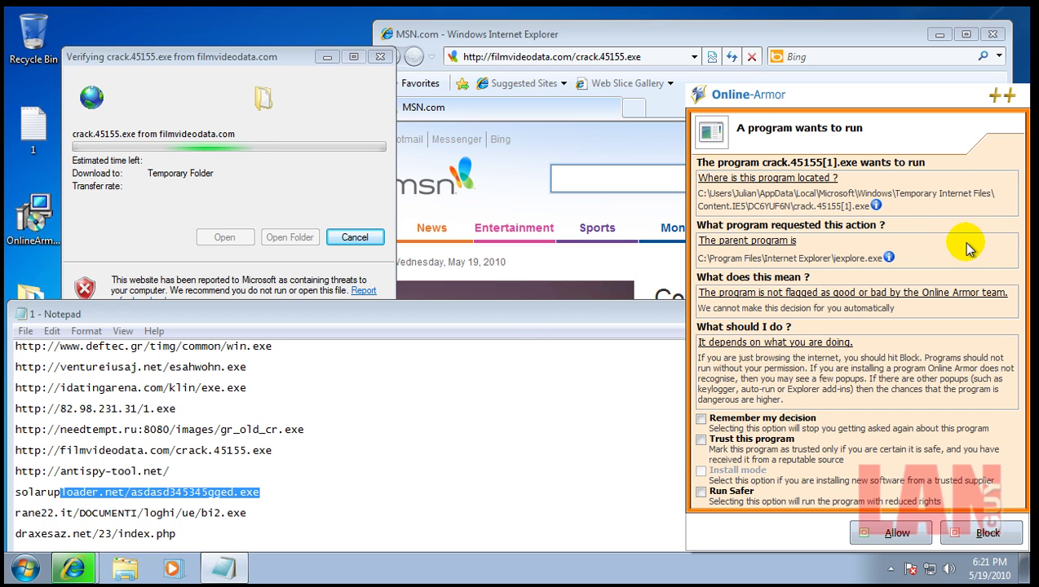
{"action": "left_click", "coordinate": [961, 530]}
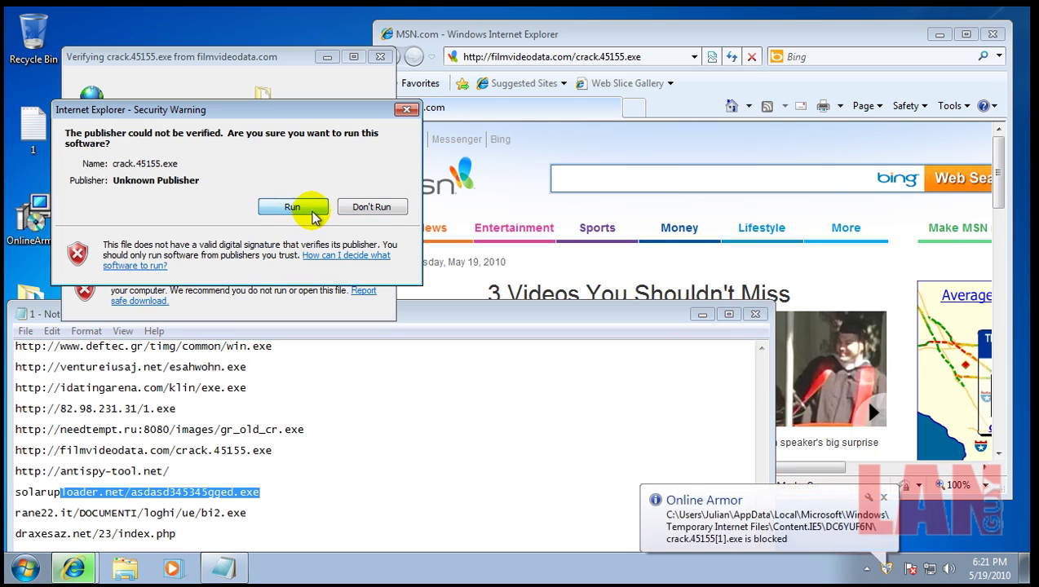
{"action": "left_click", "coordinate": [305, 209]}
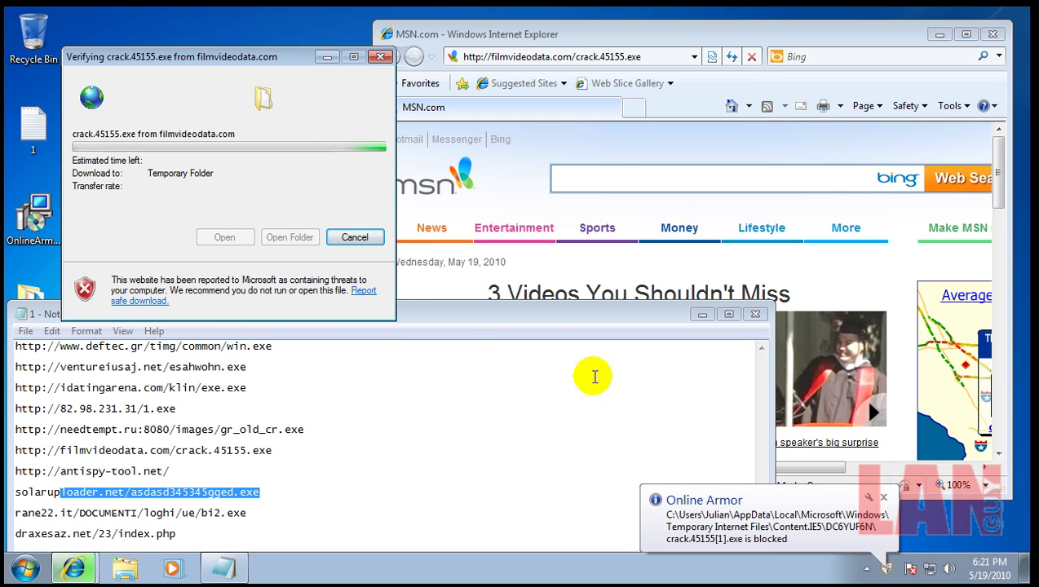
Step: Load the solaruploader.net URL, which returns HTTP 404 Not Found
{"action": "left_click_drag", "start_coordinate": [272, 490], "coordinate": [8, 494]}
{"action": "key", "text": "ctrl+c"}
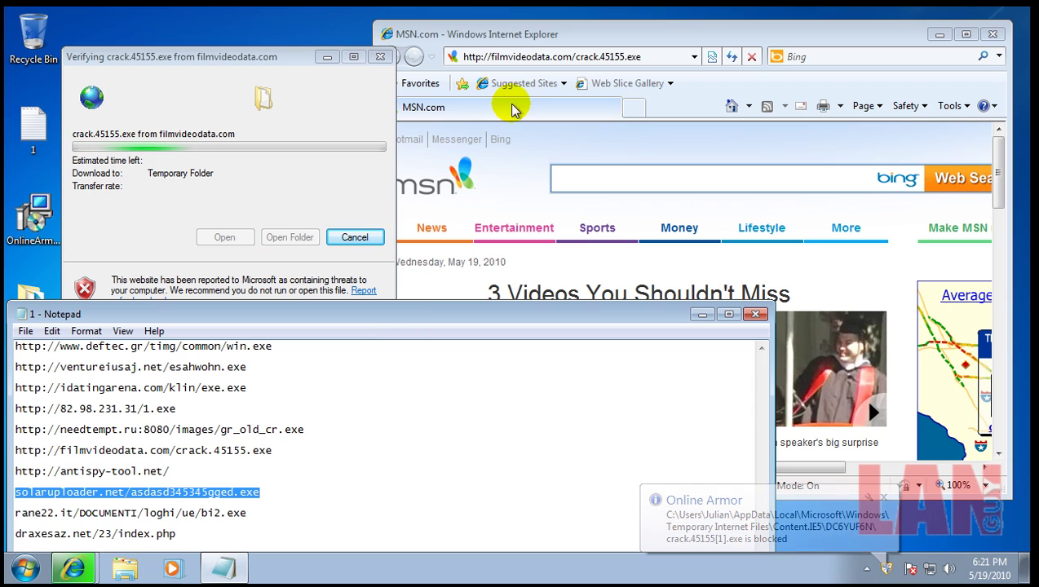
{"action": "left_click", "coordinate": [521, 53]}
{"action": "key", "text": "ctrl+v"}
{"action": "key", "text": "Return"}
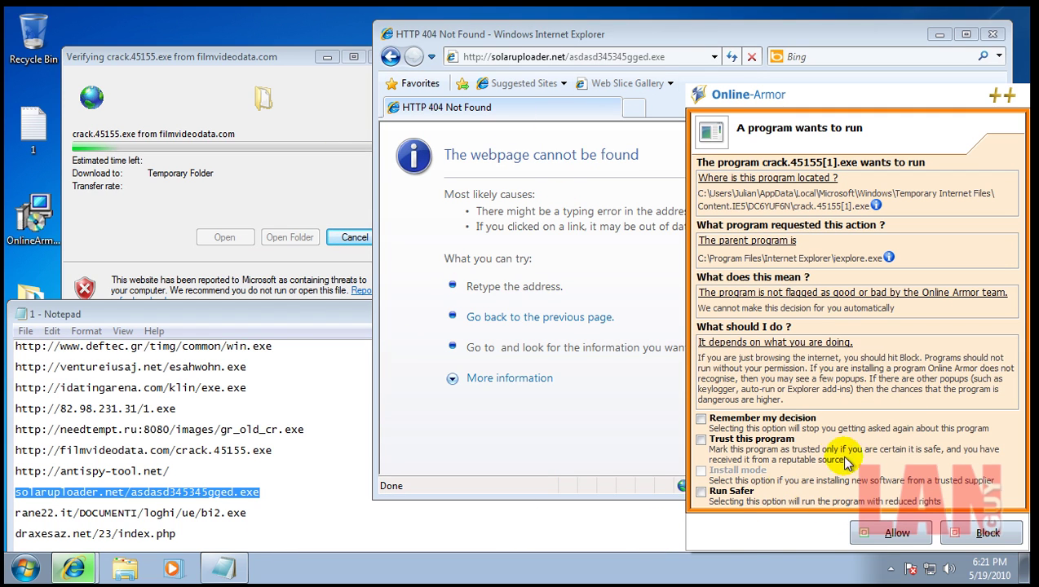
Step: Block crack.45155[1].exe with 'Remember my decision' ticked and close the access-denied error
{"action": "left_click", "coordinate": [785, 418]}
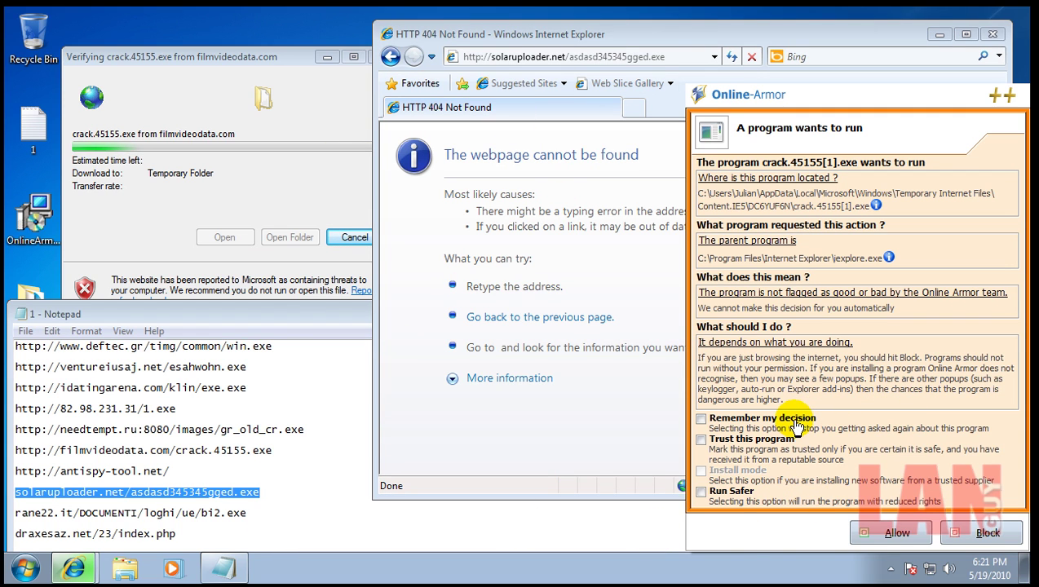
{"action": "left_click", "coordinate": [988, 534]}
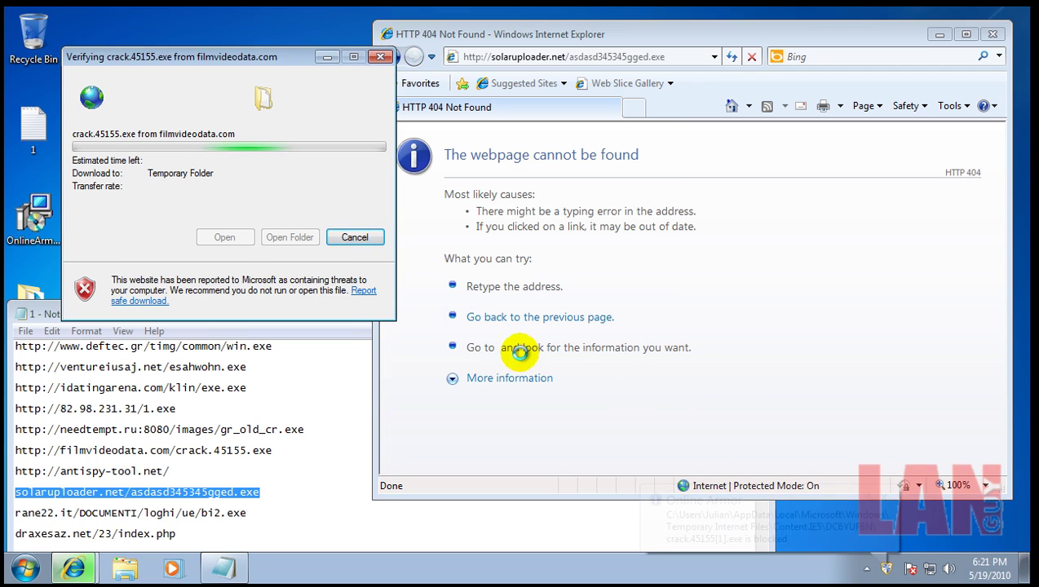
{"action": "left_click", "coordinate": [703, 292]}
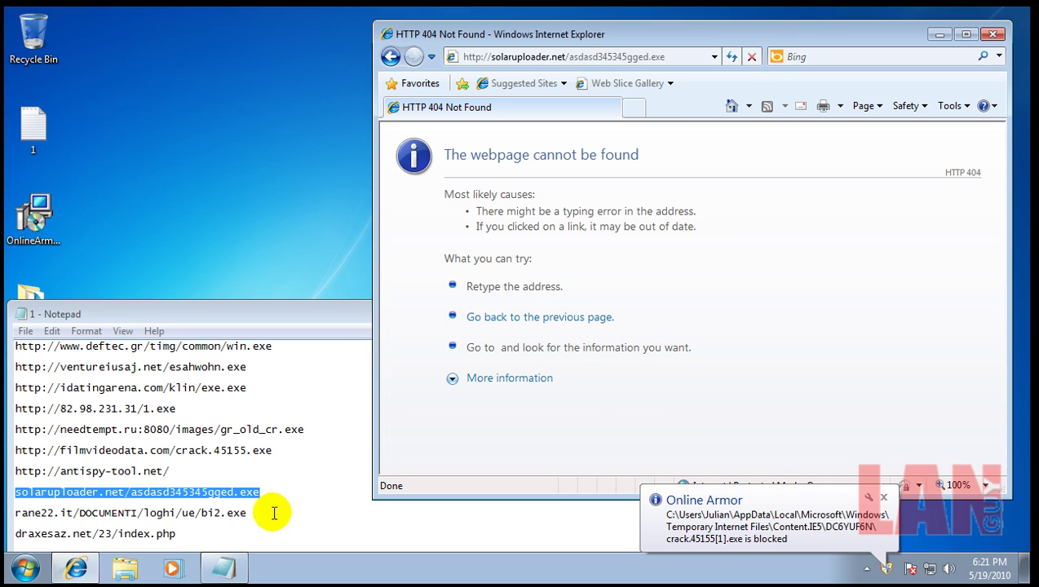
Step: Copy the rane22.it bi2.exe link from the Notepad list and load it in Internet Explorer
{"action": "left_click_drag", "start_coordinate": [262, 514], "coordinate": [25, 512]}
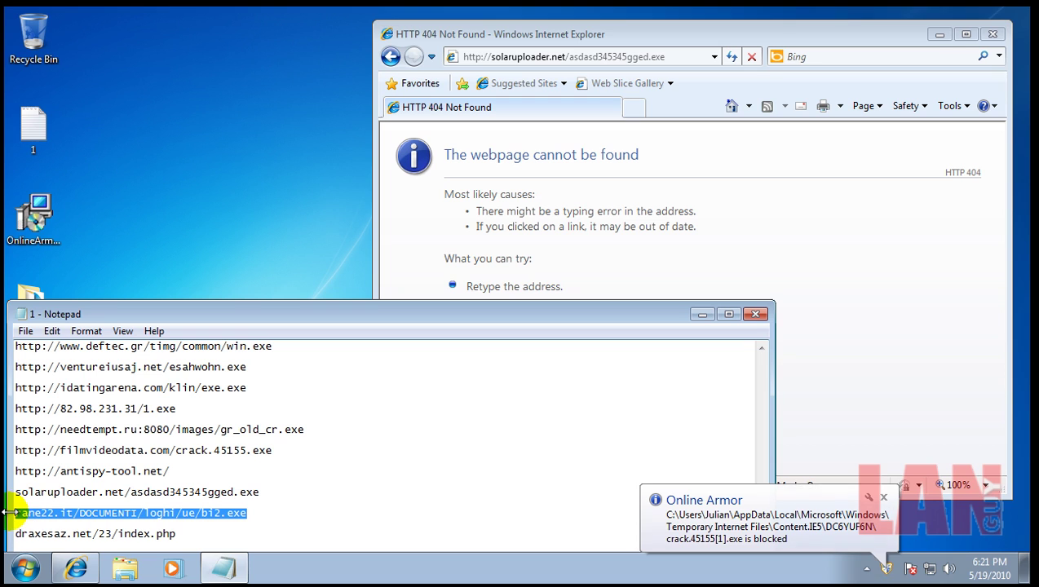
{"action": "key", "text": "ctrl+c"}
{"action": "left_click", "coordinate": [674, 56]}
{"action": "key", "text": "ctrl+v"}
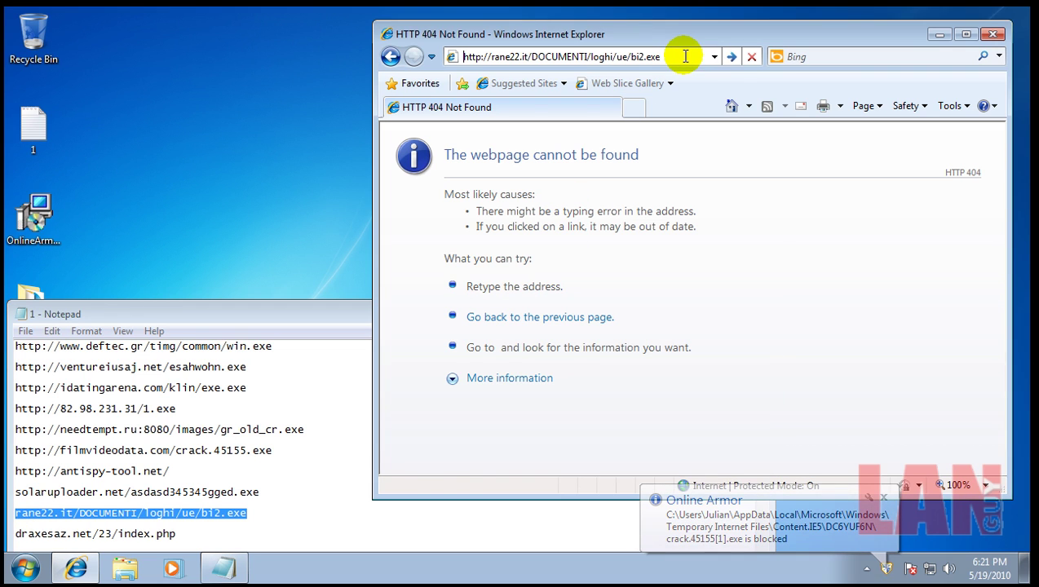
{"action": "key", "text": "Return"}
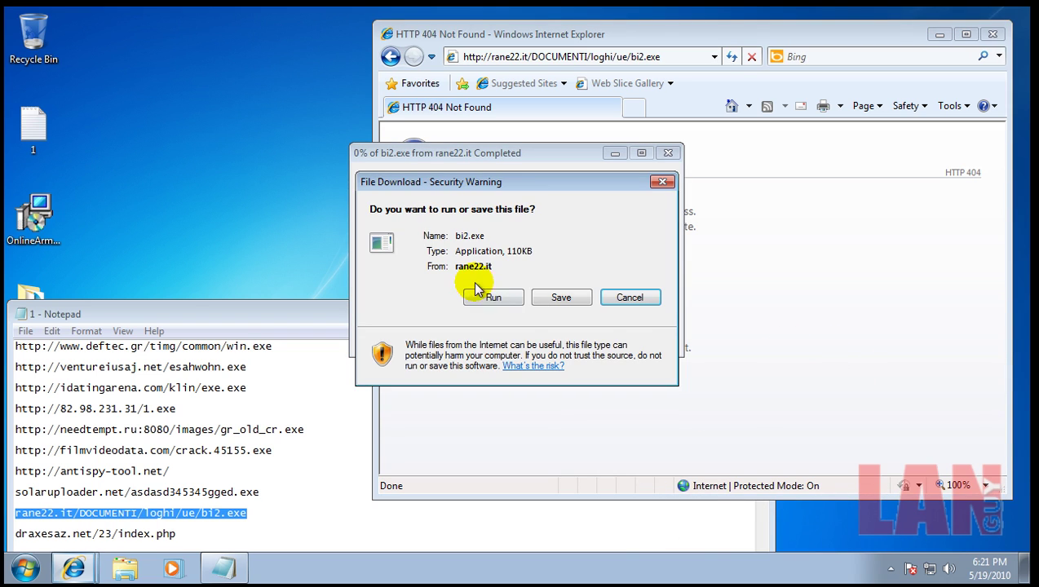
Step: Run the downloaded bi2.exe anyway, then block it when Online Armor flags Trojan.Win32.Oficla!IK
{"action": "left_click", "coordinate": [494, 298]}
{"action": "left_click", "coordinate": [500, 278]}
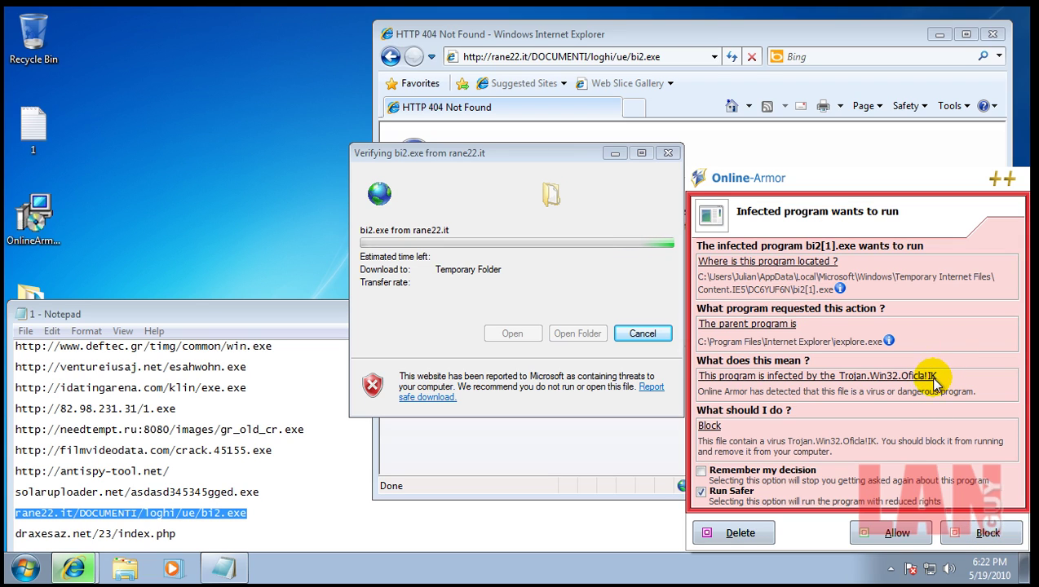
{"action": "left_click", "coordinate": [968, 534]}
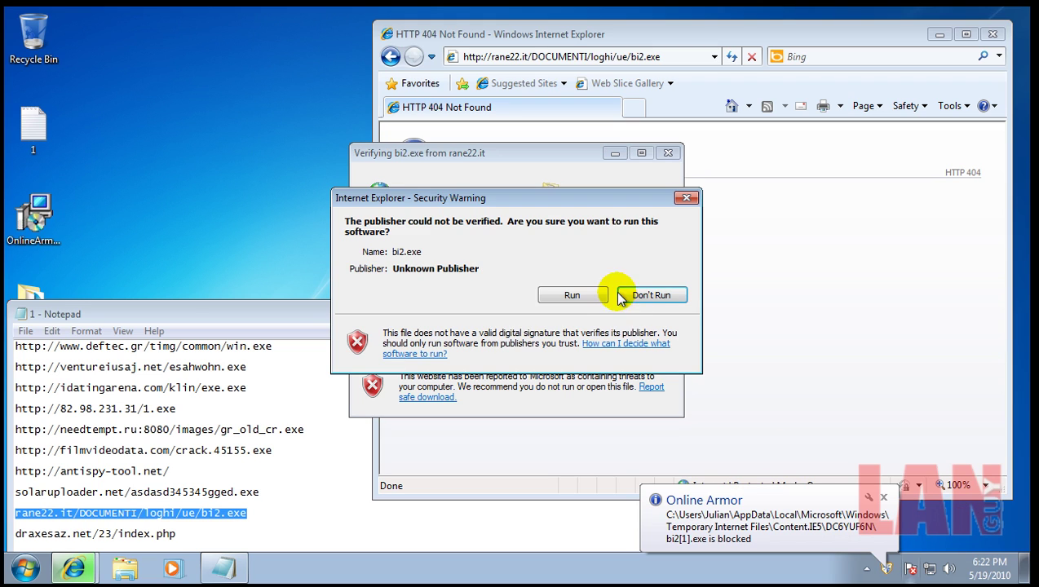
{"action": "left_click", "coordinate": [620, 294]}
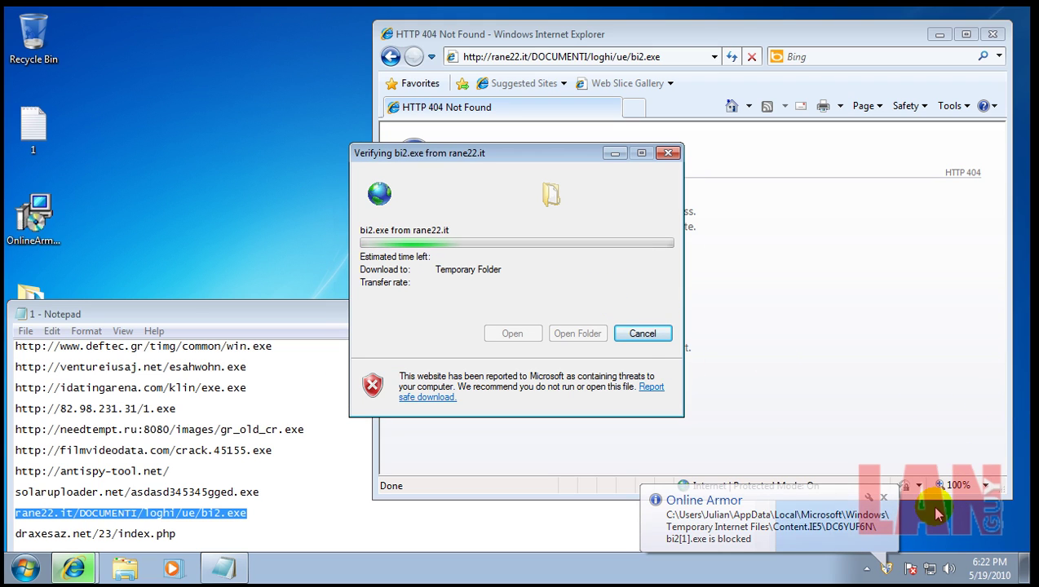
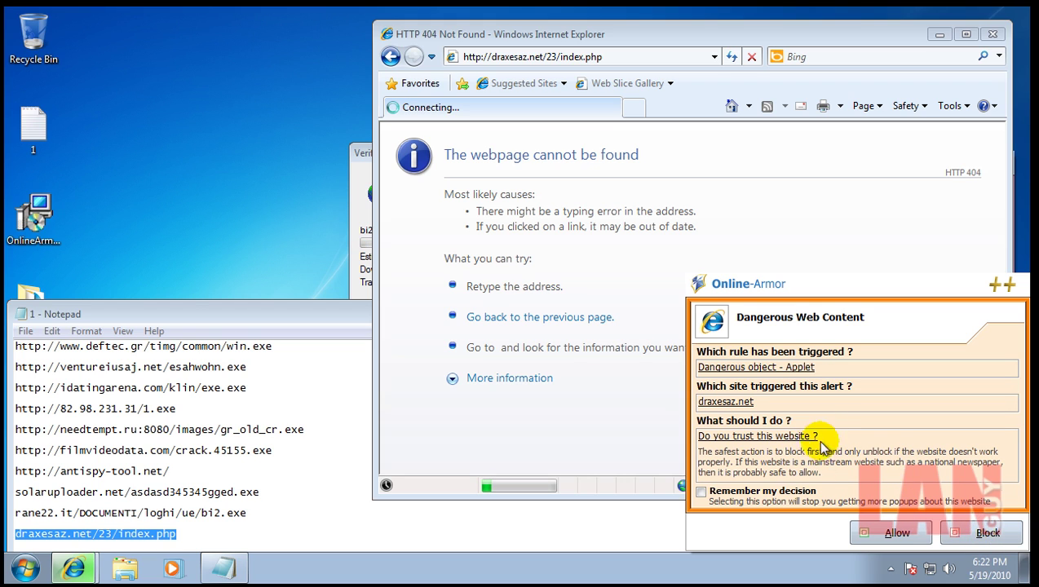
Step: Block the dangerous web content and the infected bi2[1].exe, dismiss the error, and close Internet Explorer and Notepad
{"action": "left_click", "coordinate": [949, 535]}
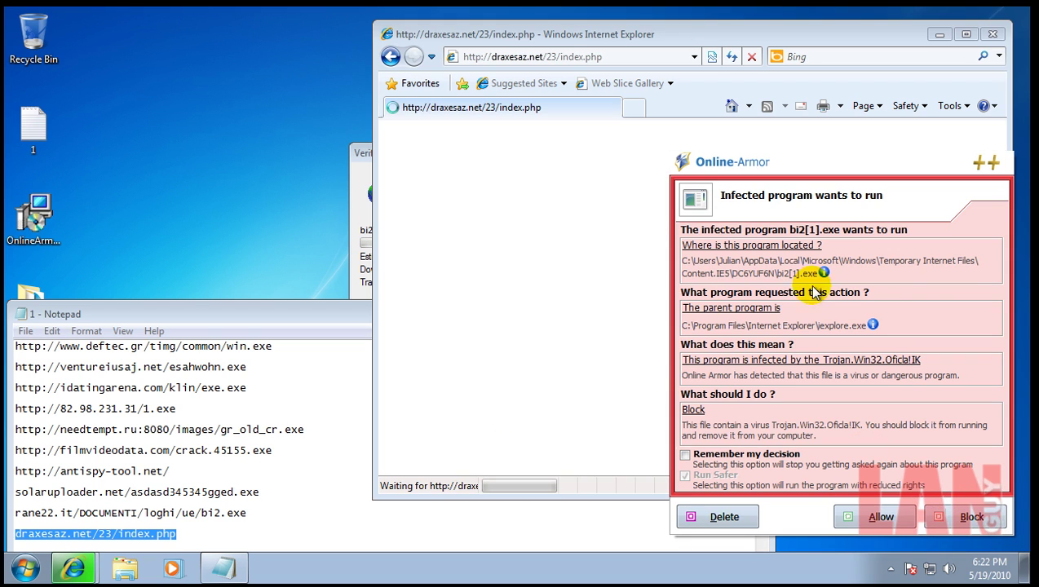
{"action": "left_click", "coordinate": [967, 522]}
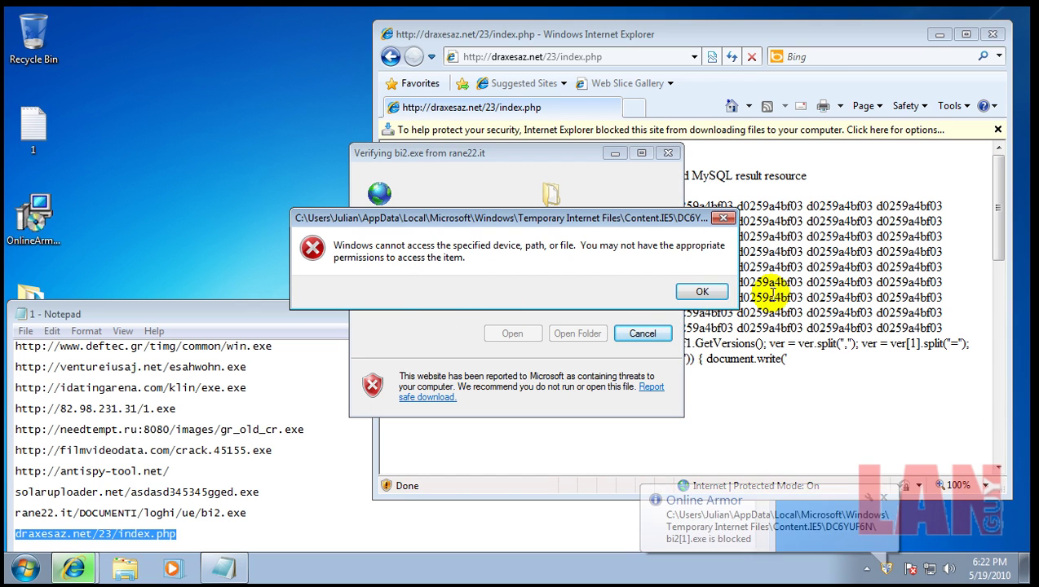
{"action": "left_click", "coordinate": [705, 289]}
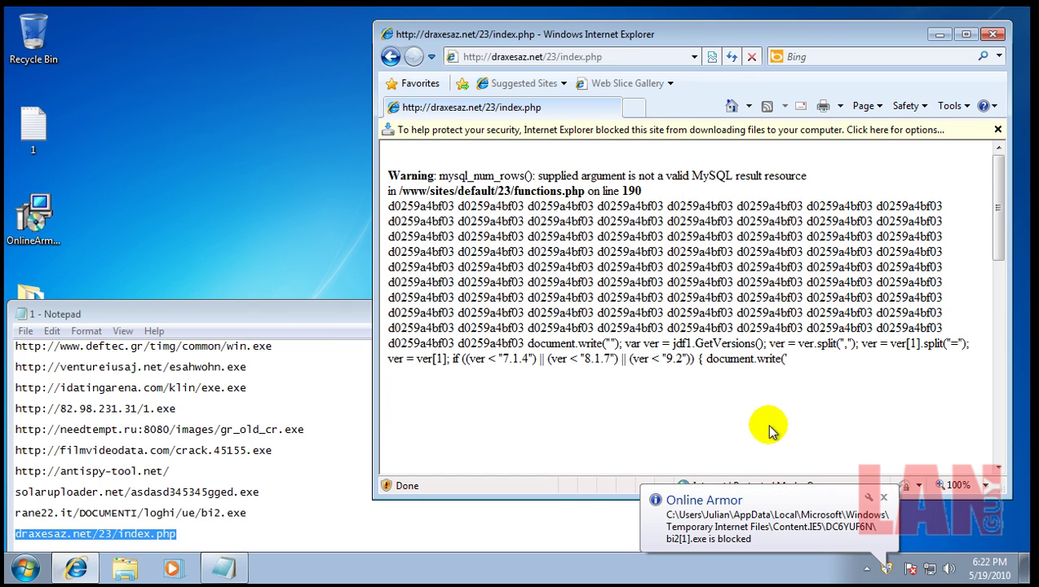
{"action": "left_click", "coordinate": [993, 36]}
{"action": "left_click", "coordinate": [755, 318]}
Step: Delete an infected temporary-internet file from the Online Armor AV scan results and close the scan window
{"action": "left_click", "coordinate": [888, 568]}
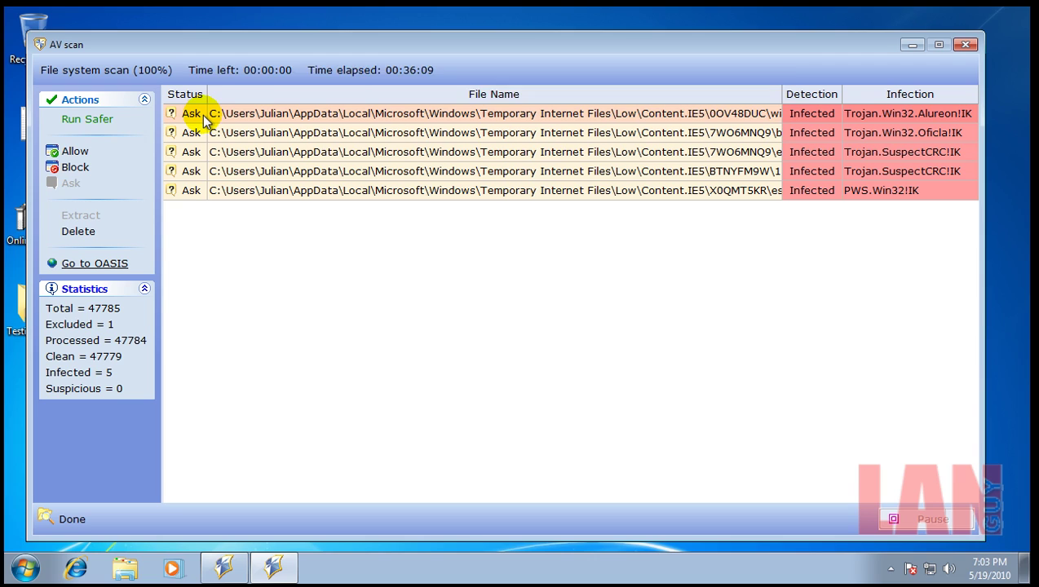
{"action": "left_click", "coordinate": [78, 232]}
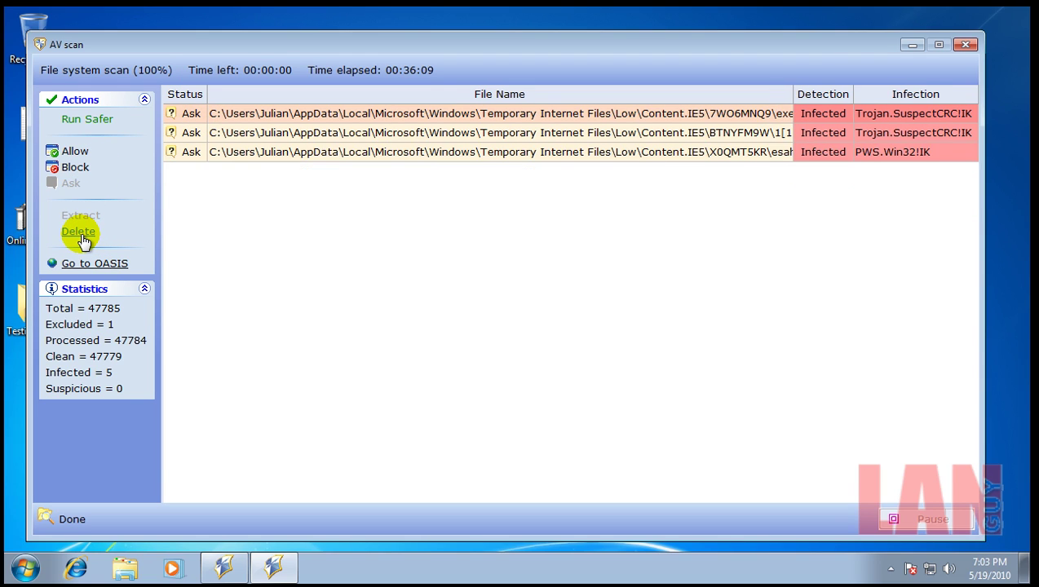
{"action": "left_click", "coordinate": [964, 45]}
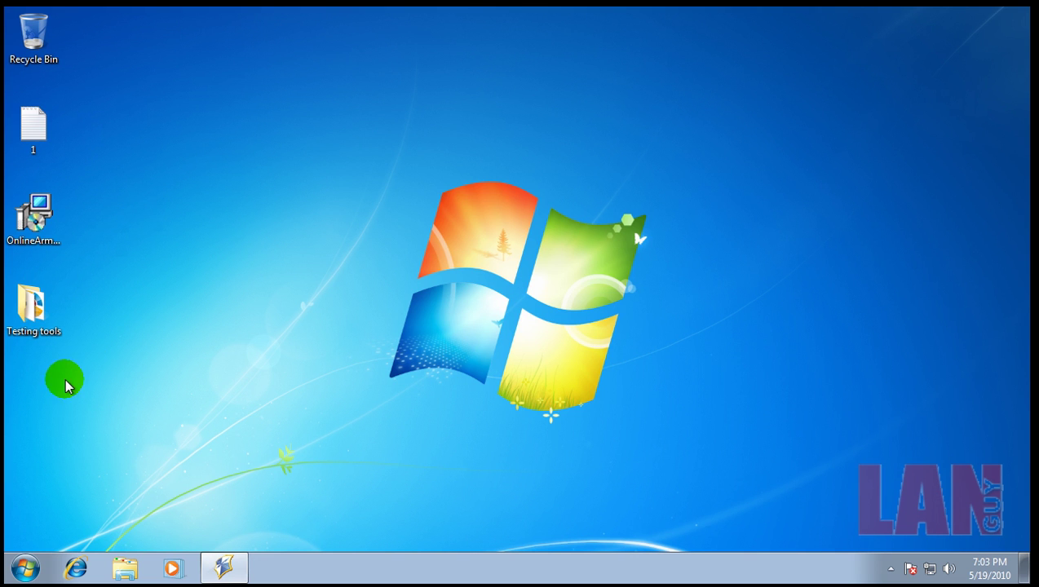
Step: Restart Windows from the Start menu
{"action": "left_click", "coordinate": [23, 568]}
{"action": "left_click", "coordinate": [281, 526]}
{"action": "left_click", "coordinate": [358, 512]}
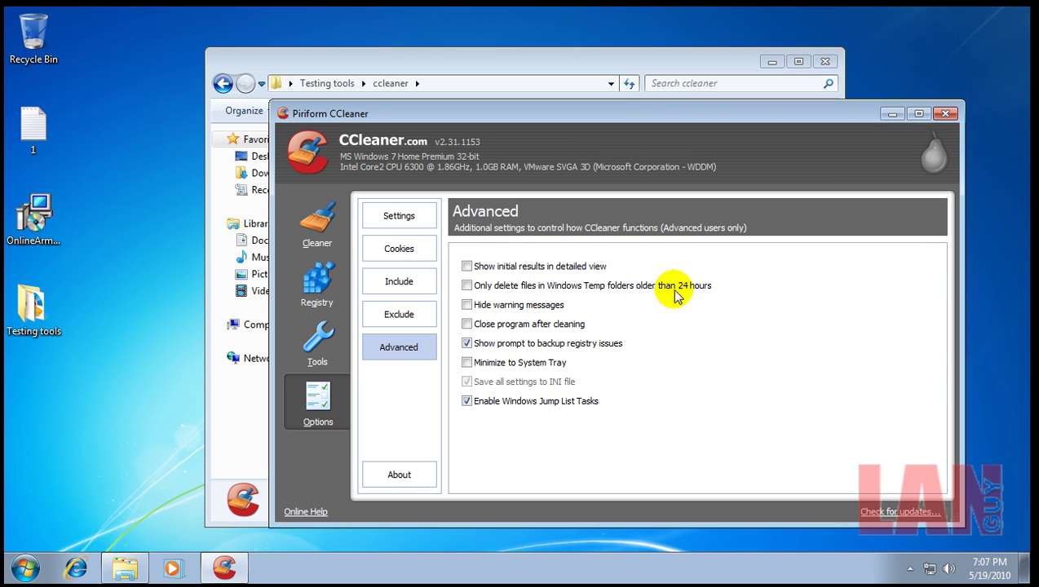
Step: Run CCleaner's Cleaner to remove 6.83 MB, close it, and return to Testing tools
{"action": "left_click", "coordinate": [318, 242]}
{"action": "left_click", "coordinate": [881, 489]}
{"action": "left_click", "coordinate": [739, 285]}
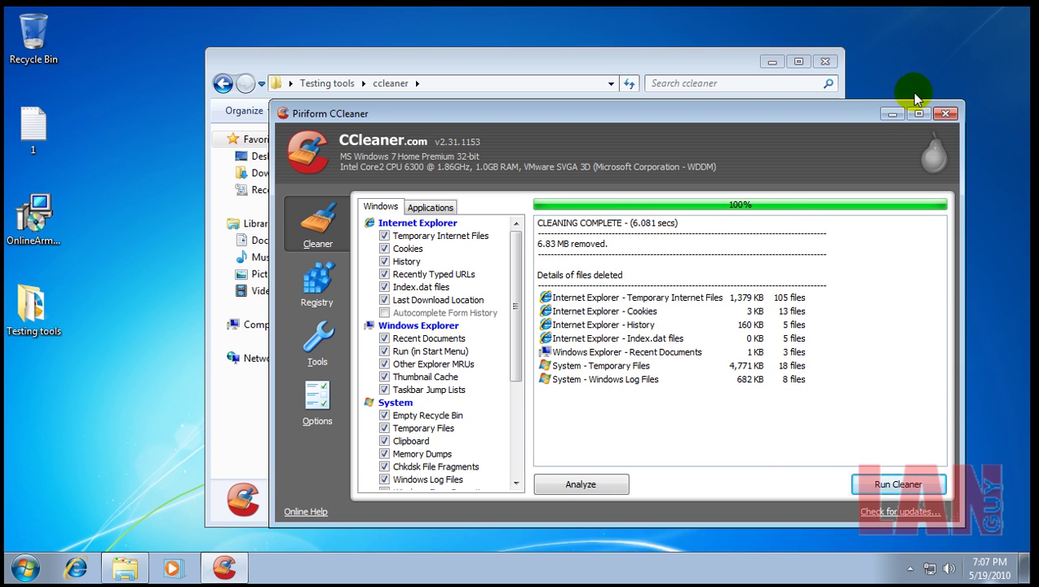
{"action": "left_click", "coordinate": [947, 117]}
{"action": "left_click", "coordinate": [445, 399]}
{"action": "key", "text": "BackSpace"}
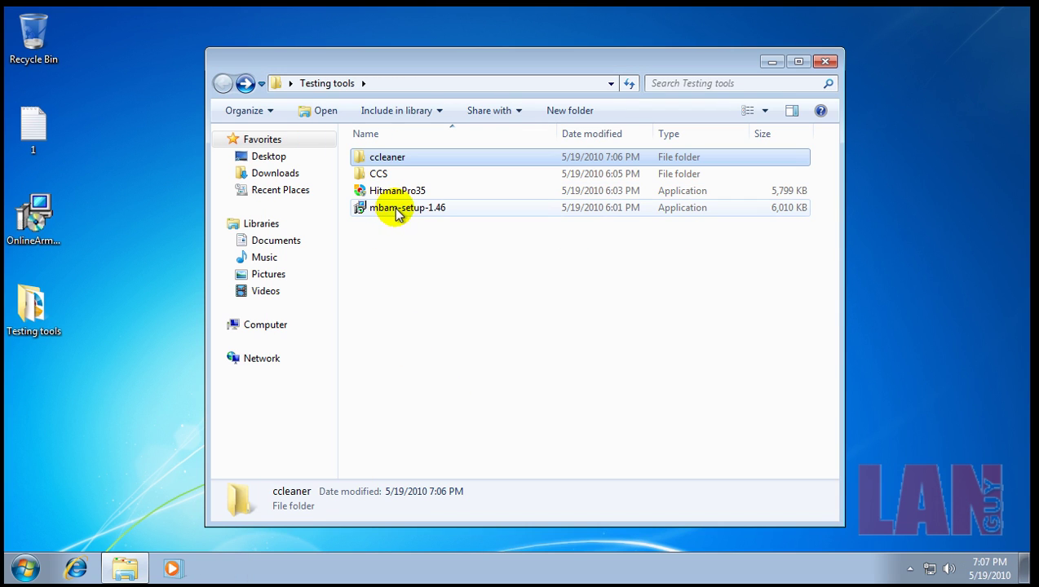
Step: Accept Malwarebytes' clean quick-scan result (112881 objects, 0 infected), exit it, and open Testing tools > CCS
{"action": "left_click", "coordinate": [394, 207]}
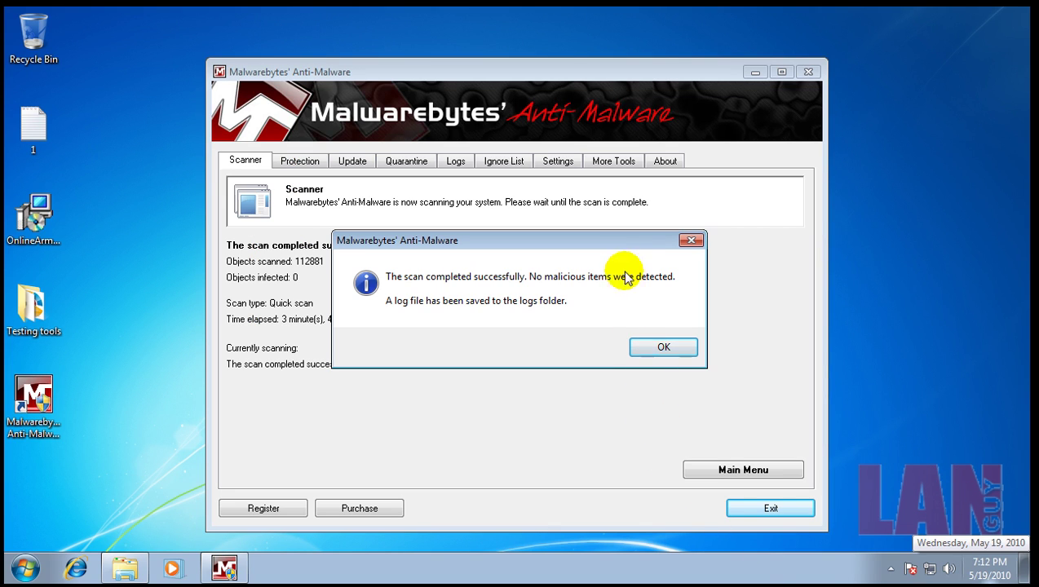
{"action": "left_click", "coordinate": [661, 342]}
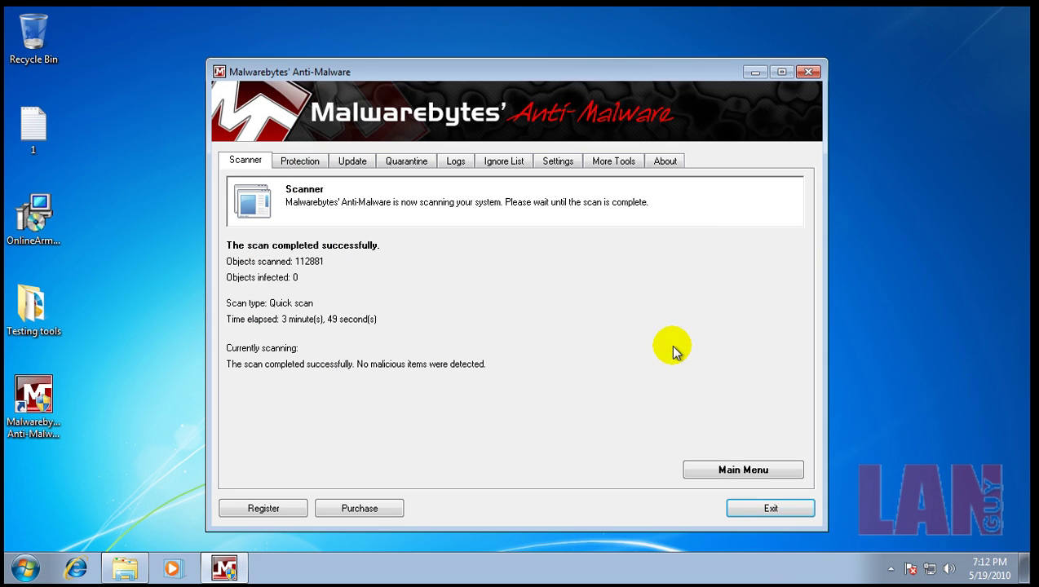
{"action": "left_click", "coordinate": [770, 506]}
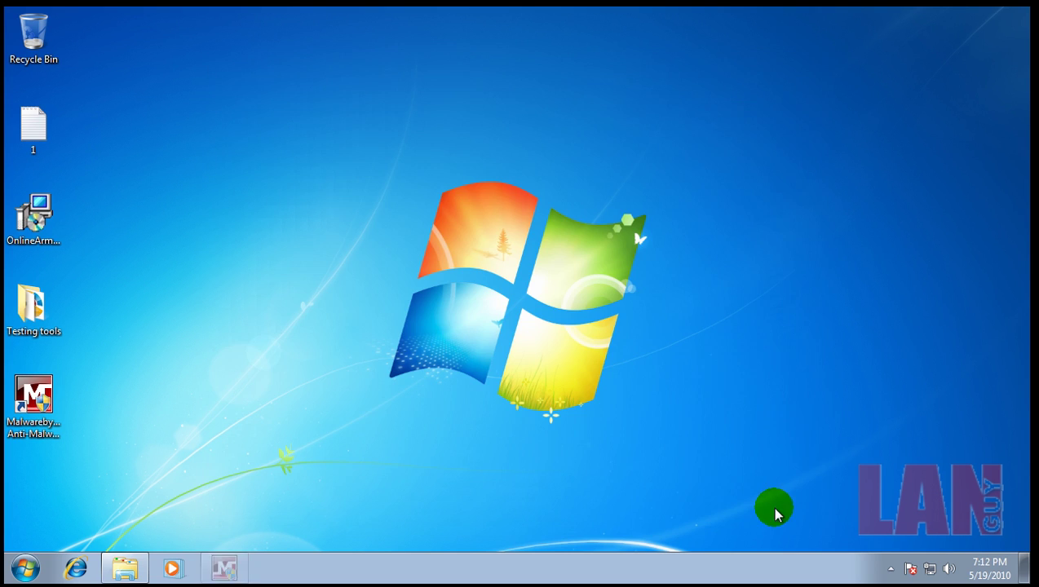
{"action": "double_click", "coordinate": [32, 308]}
{"action": "double_click", "coordinate": [382, 174]}
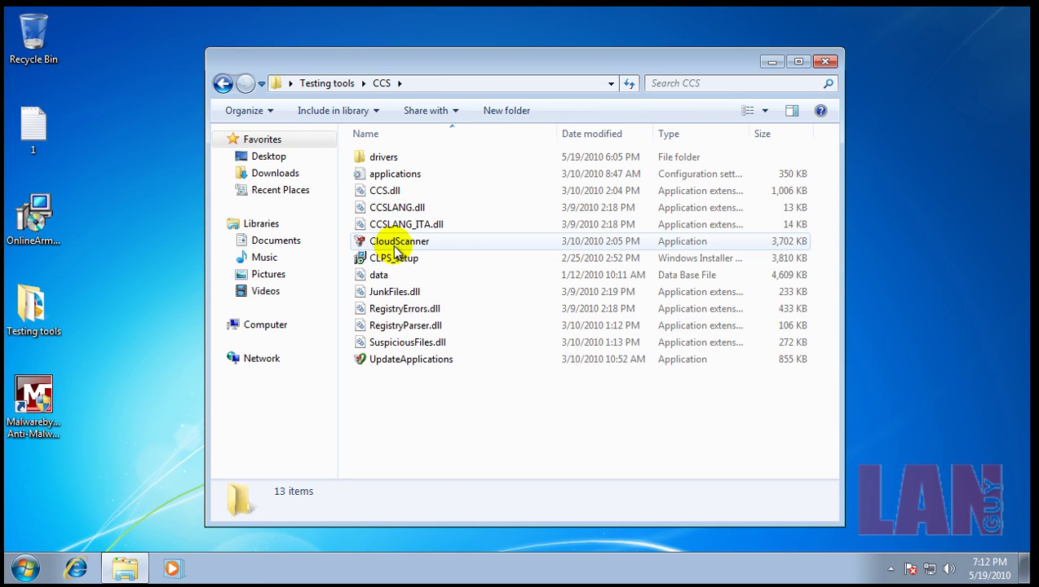
Step: Run COMODO Cloud Scanner from CCS, confirm 0 malware among 71 issues, close it, and go back
{"action": "left_click", "coordinate": [413, 361]}
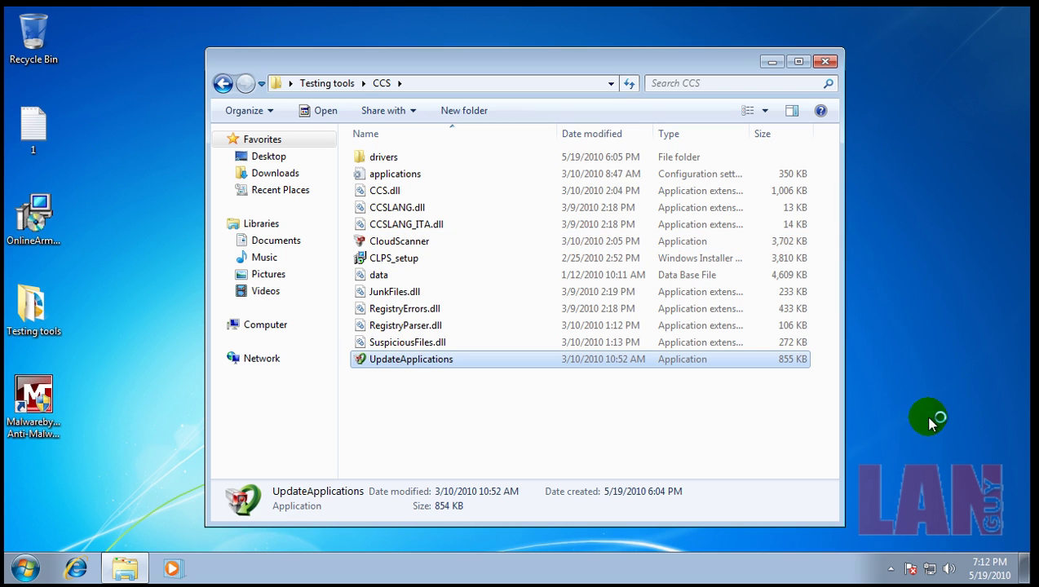
{"action": "key", "text": "Return"}
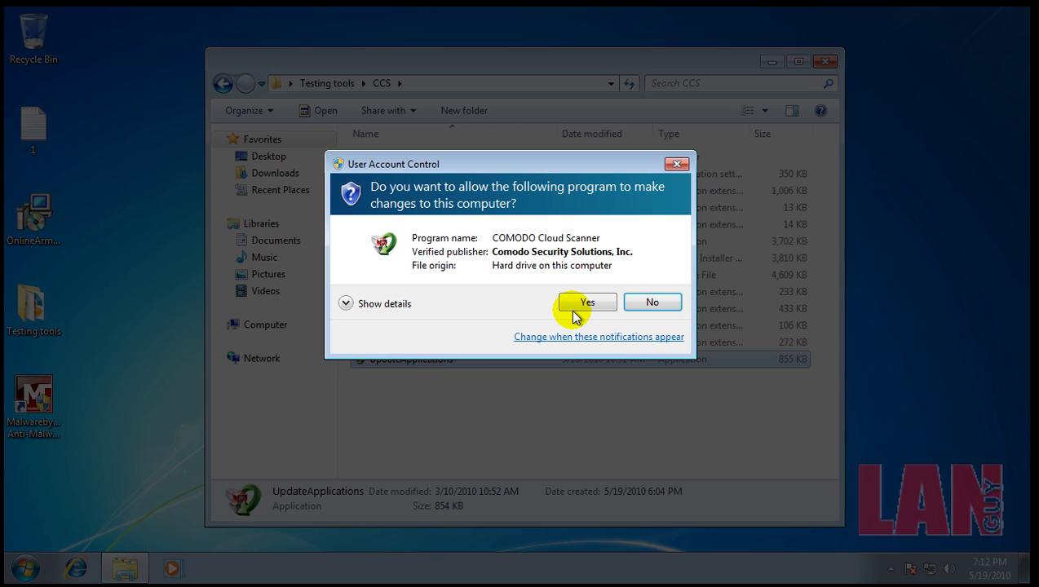
{"action": "left_click", "coordinate": [586, 305]}
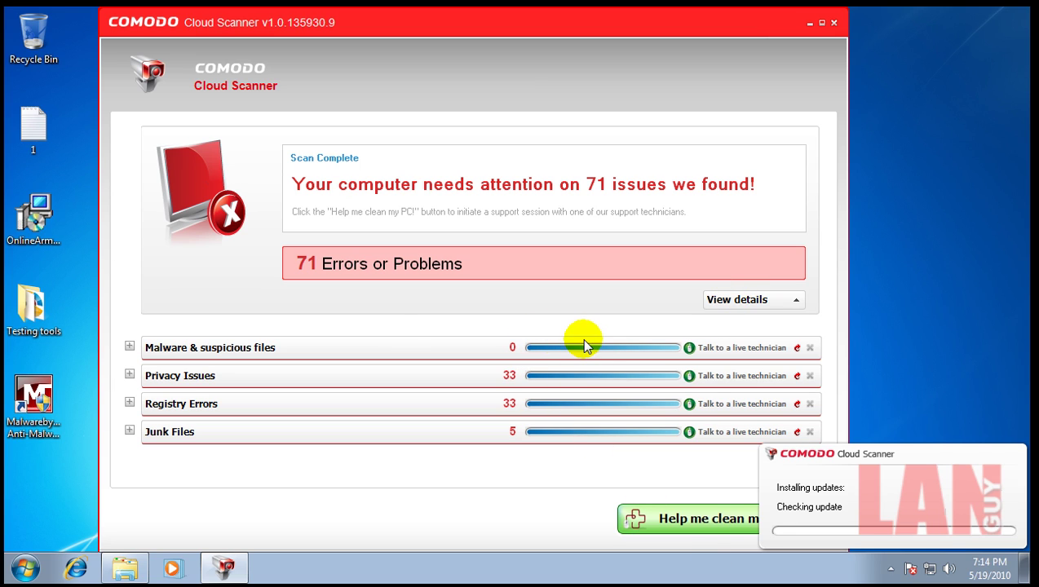
{"action": "left_click", "coordinate": [128, 347]}
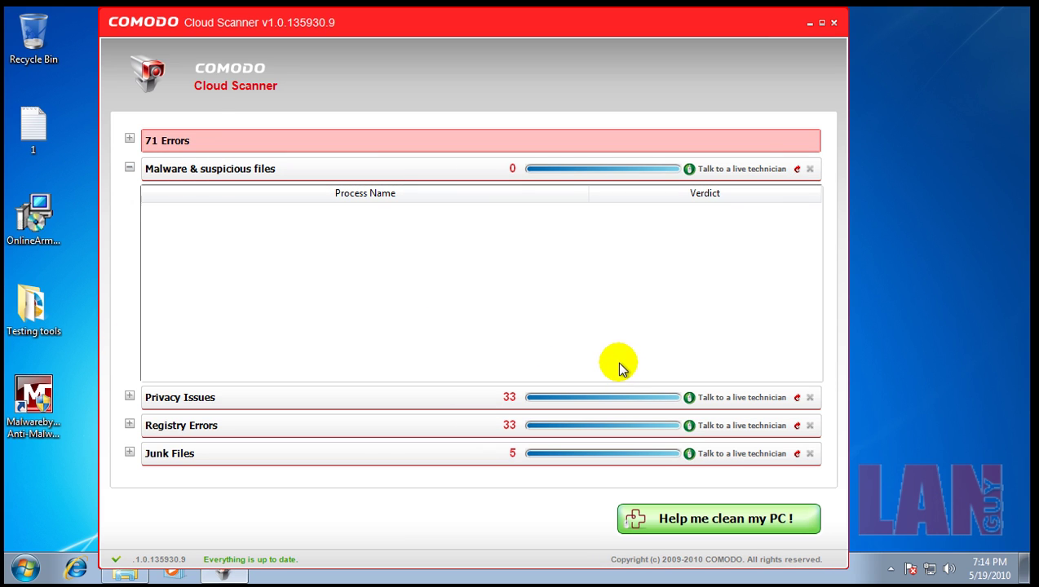
{"action": "left_click", "coordinate": [833, 24]}
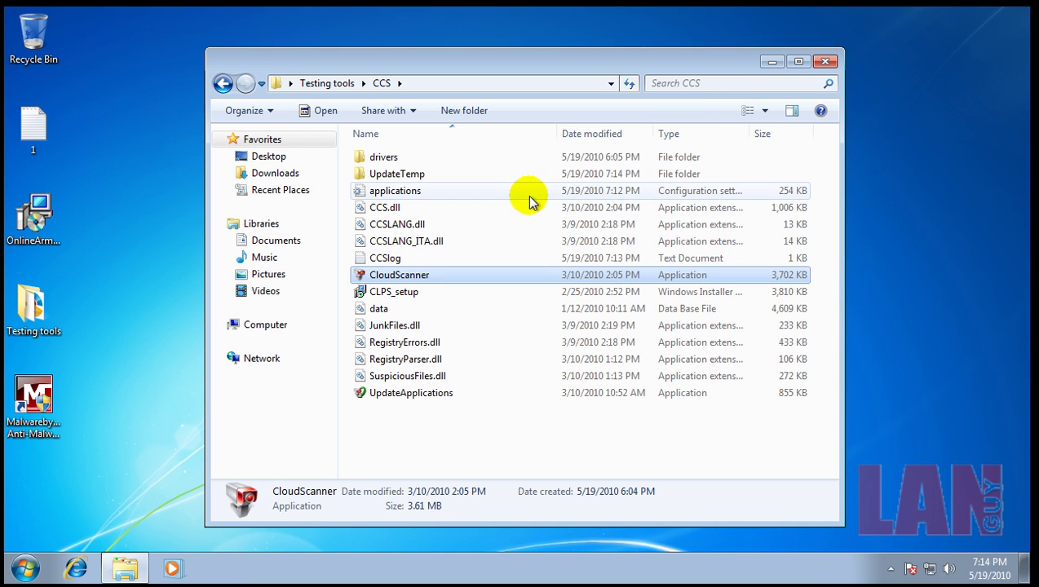
{"action": "left_click", "coordinate": [222, 84]}
Step: Run HitmanPro35 as administrator for a clean 4872-file scan, then open Online Armor from the tray
{"action": "left_click", "coordinate": [397, 192]}
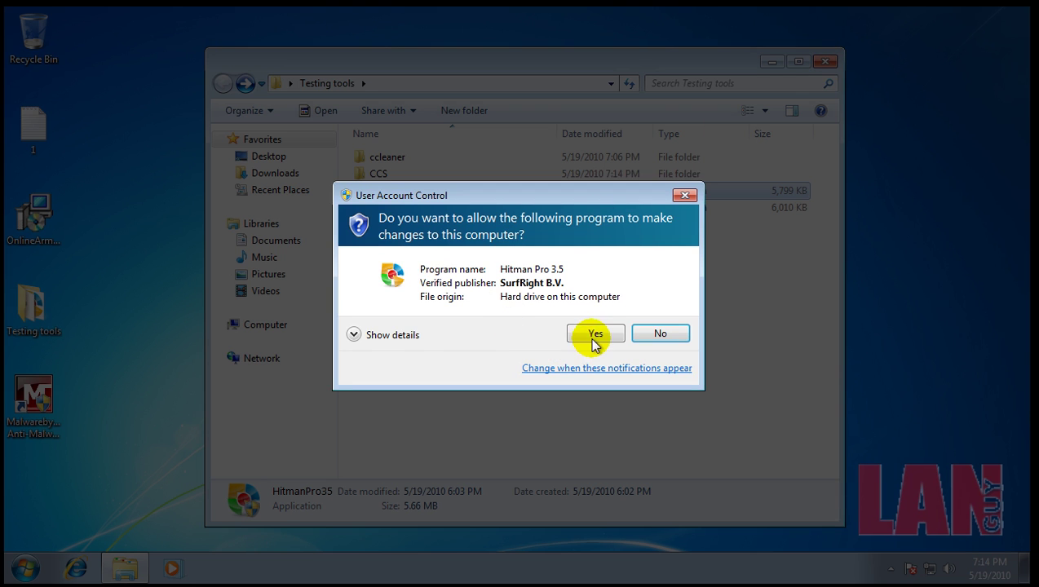
{"action": "left_click", "coordinate": [593, 337]}
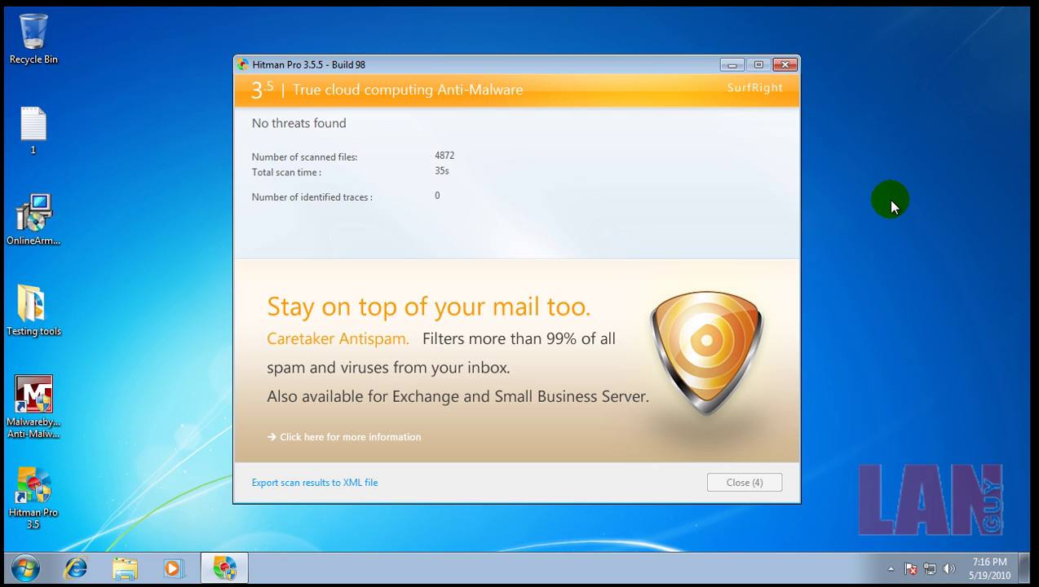
{"action": "left_click", "coordinate": [891, 569]}
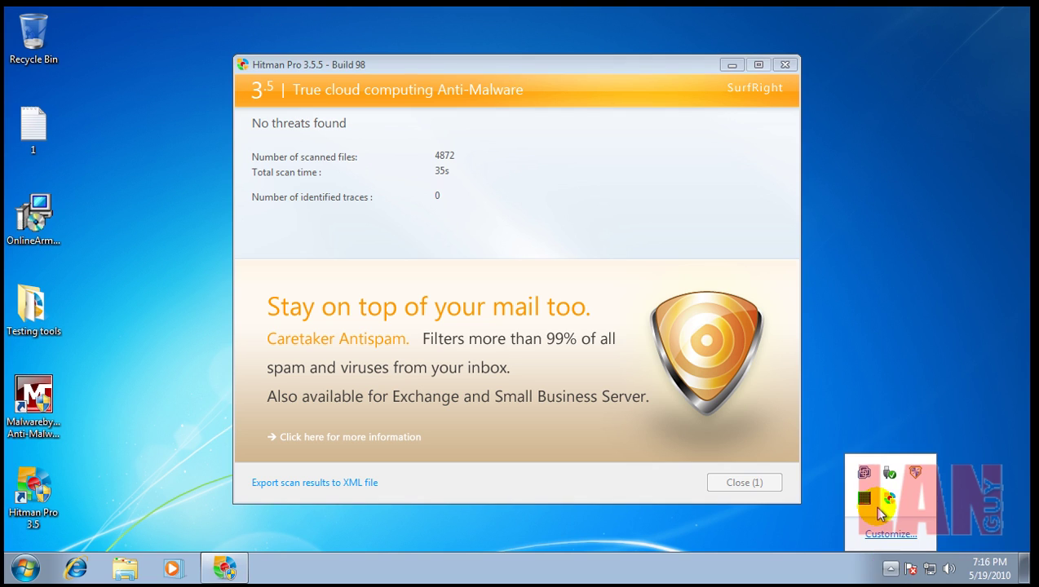
{"action": "double_click", "coordinate": [917, 474]}
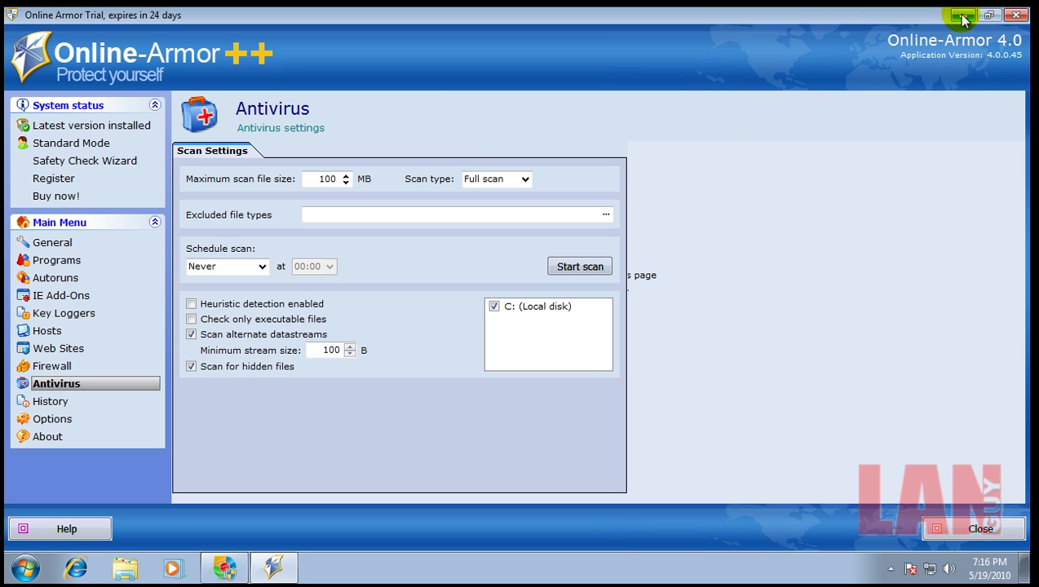
Step: Minimize and restore Online Armor, then shrink it from full screen to a window
{"action": "left_click", "coordinate": [962, 15]}
{"action": "left_click", "coordinate": [272, 563]}
{"action": "left_click", "coordinate": [990, 16]}
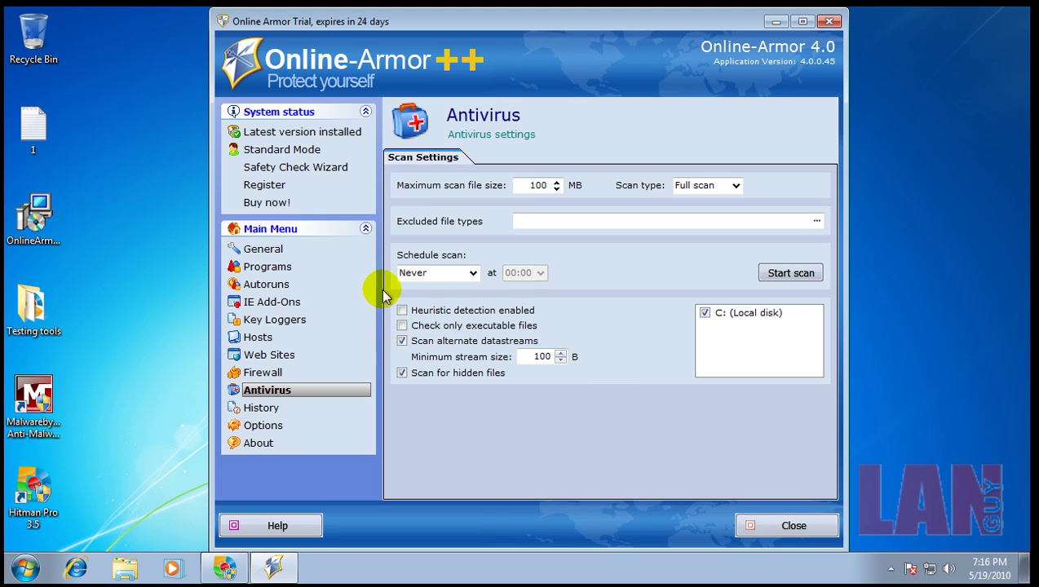
Step: Browse the General, Programs and Autoruns pages, leaving the empty Autoruns list shown in a centred window
{"action": "left_click", "coordinate": [263, 252]}
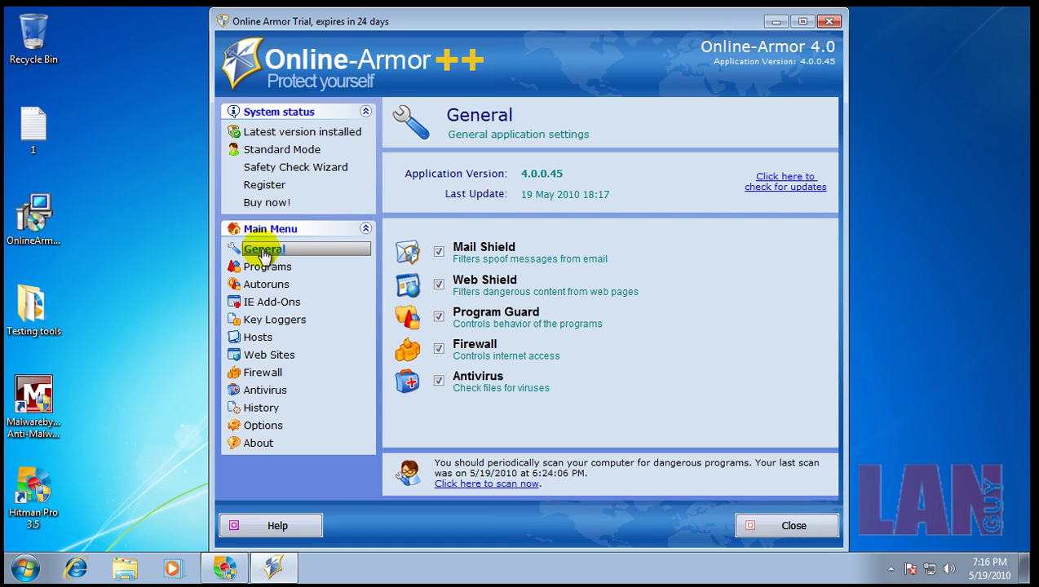
{"action": "left_click", "coordinate": [263, 267]}
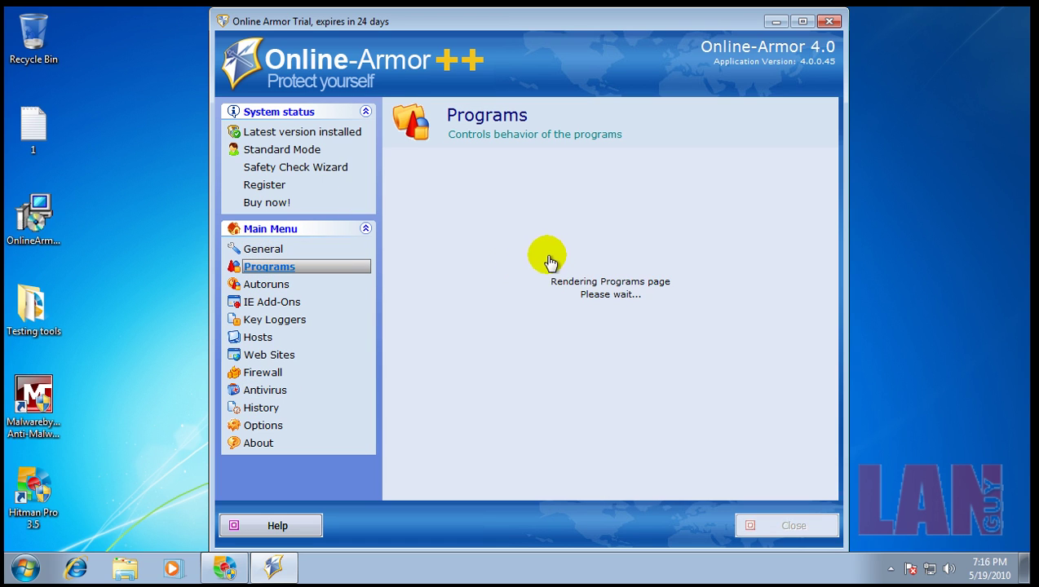
{"action": "left_click", "coordinate": [266, 285]}
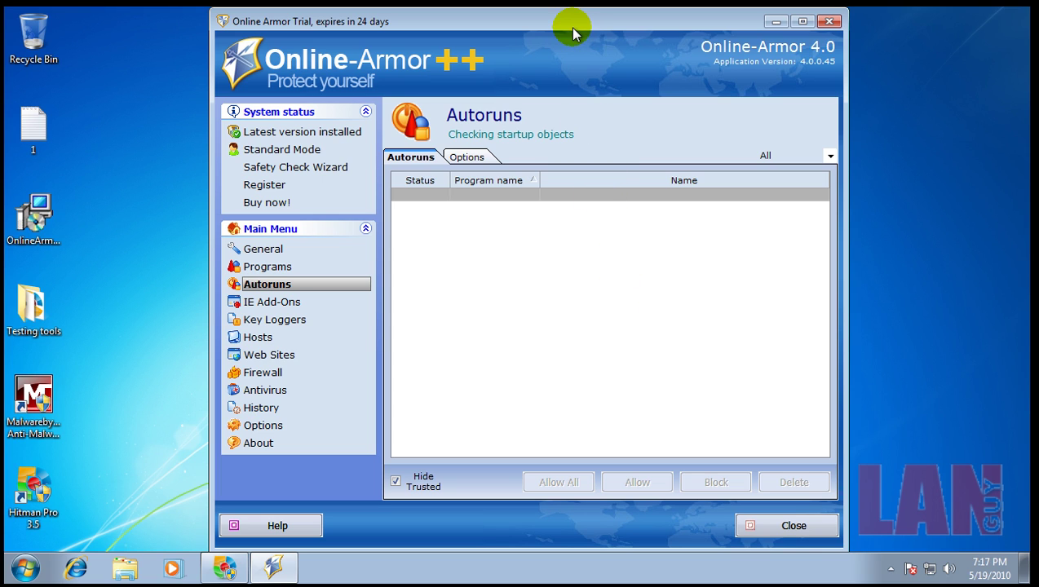
{"action": "mouse_move", "coordinate": [568, 25]}
{"action": "left_mouse_down"}
{"action": "mouse_move", "coordinate": [558, 34]}
{"action": "mouse_move", "coordinate": [558, 25]}
{"action": "left_mouse_up"}
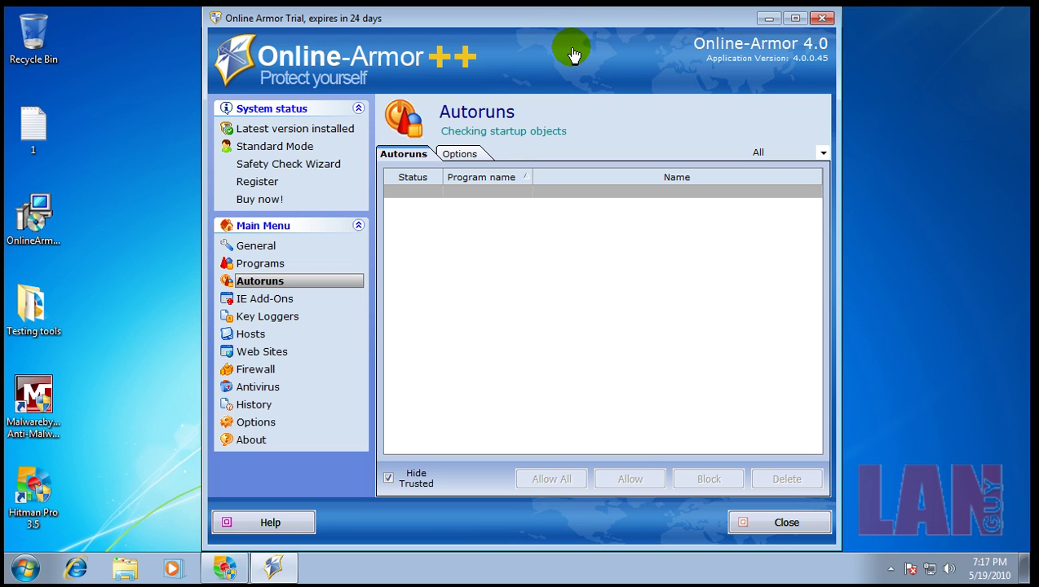
{"action": "mouse_move", "coordinate": [577, 29]}
{"action": "left_mouse_down"}
{"action": "mouse_move", "coordinate": [571, 23]}
{"action": "mouse_move", "coordinate": [587, 22]}
{"action": "left_mouse_up"}
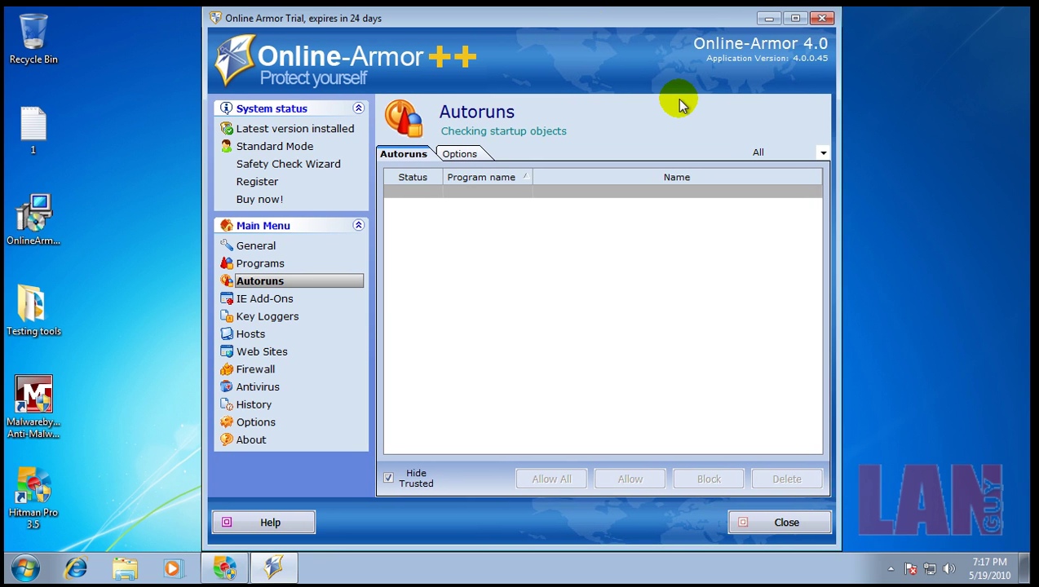
Step: Start Windows Task Manager from the taskbar and position it on screen
{"action": "right_click", "coordinate": [557, 568]}
{"action": "left_click", "coordinate": [588, 517]}
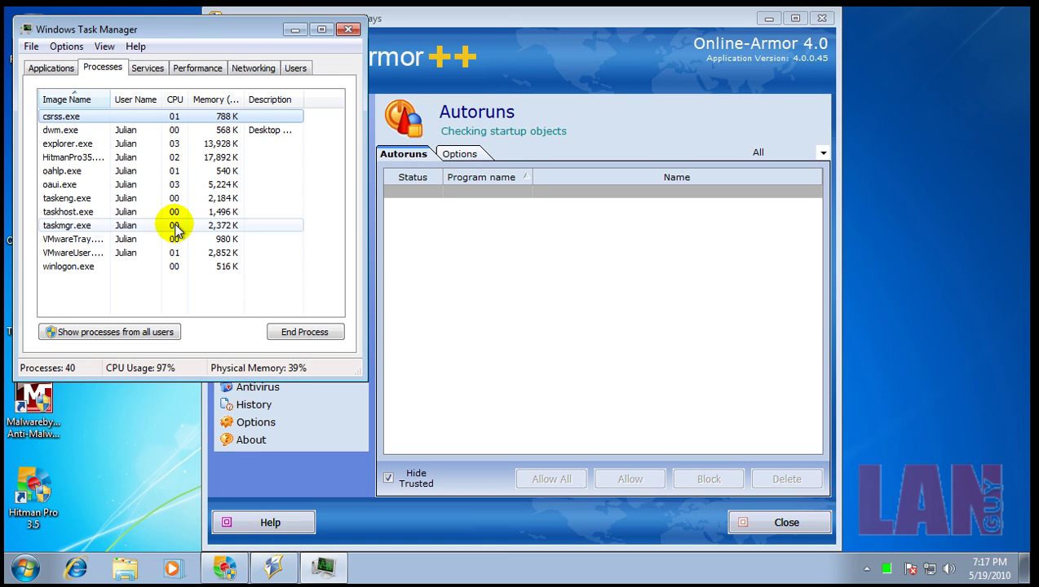
{"action": "left_click_drag", "start_coordinate": [173, 28], "coordinate": [305, 74]}
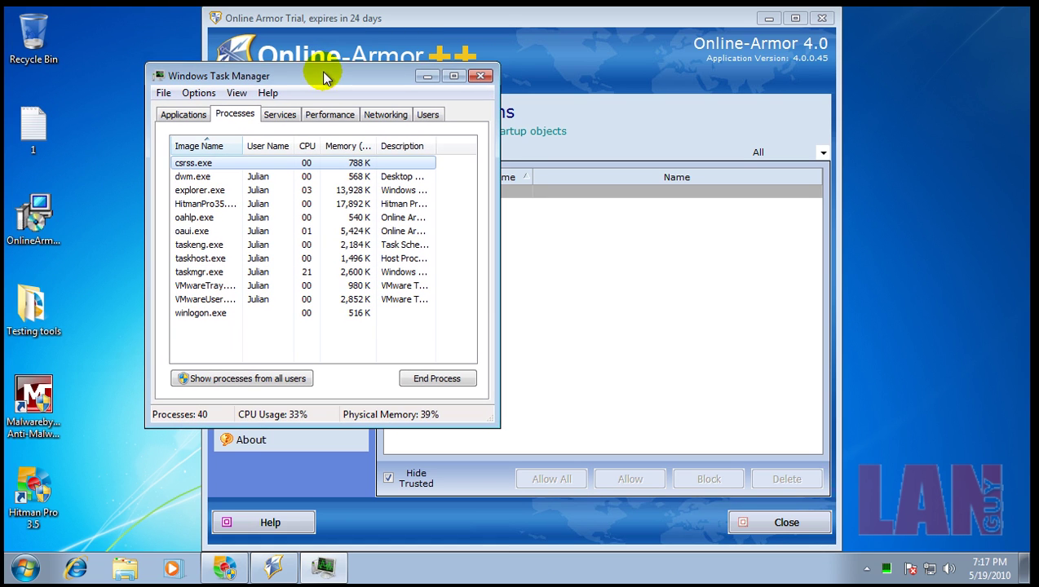
{"action": "double_click", "coordinate": [24, 305]}
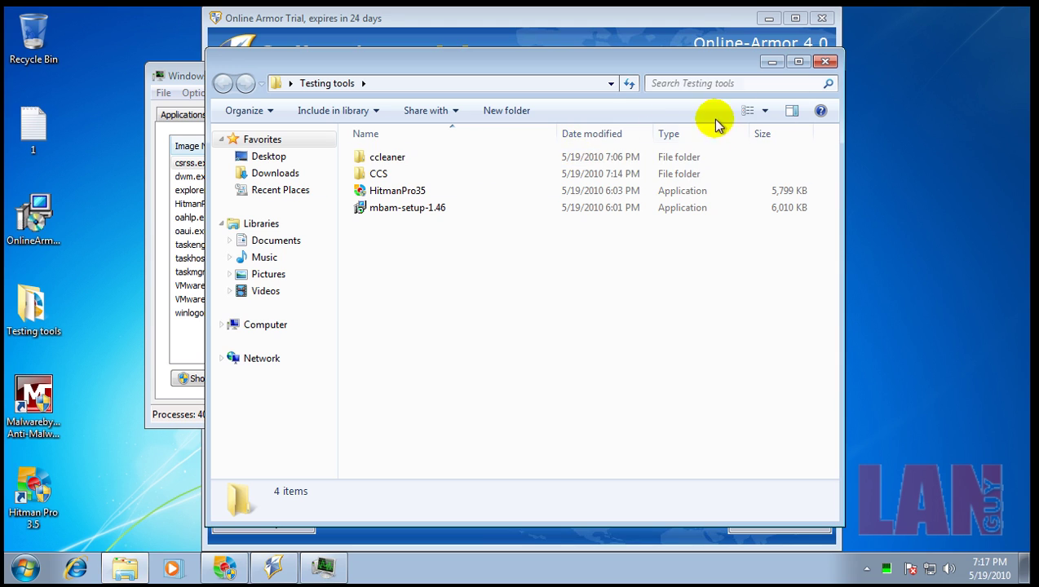
{"action": "left_click", "coordinate": [826, 63]}
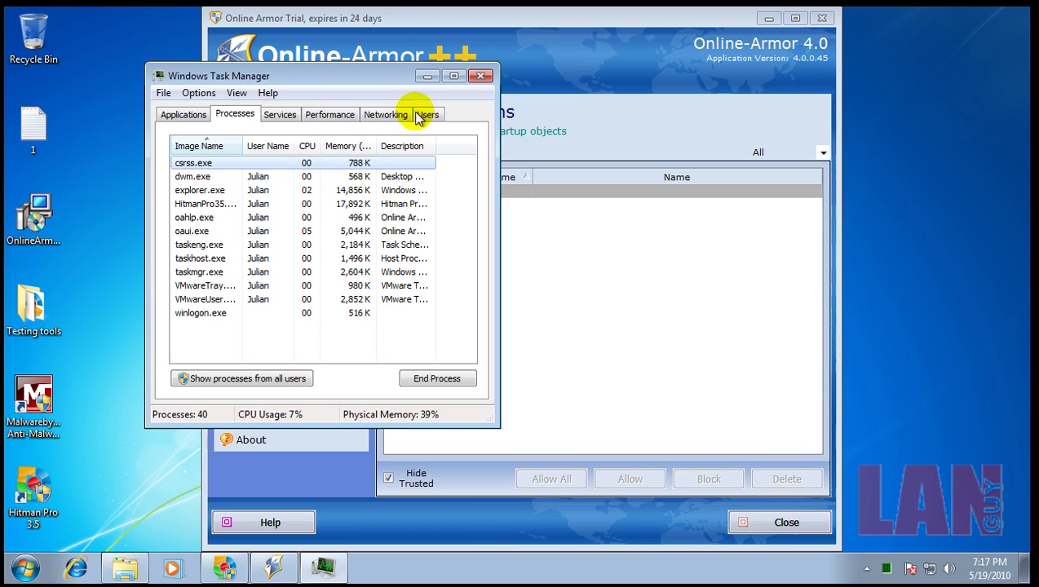
Step: Show processes from all users, close Online Armor, and sort the processes by Description
{"action": "left_click", "coordinate": [270, 381]}
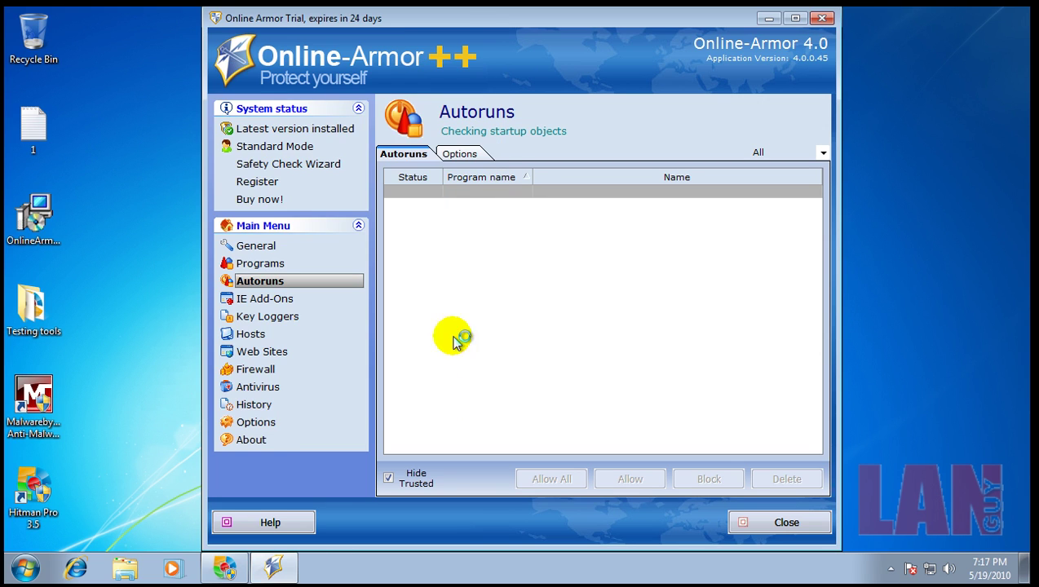
{"action": "left_click", "coordinate": [822, 18]}
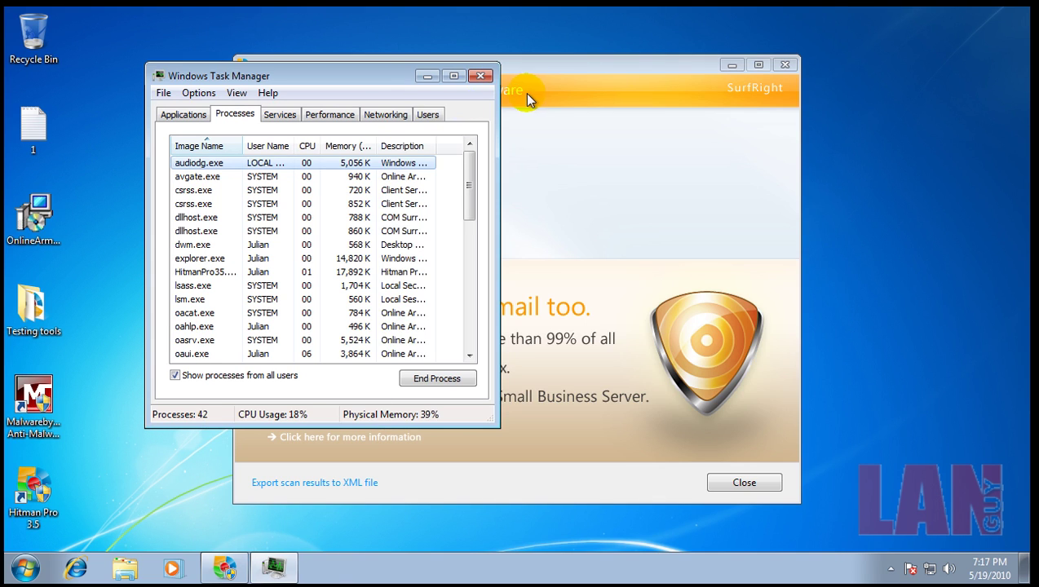
{"action": "left_click", "coordinate": [424, 143]}
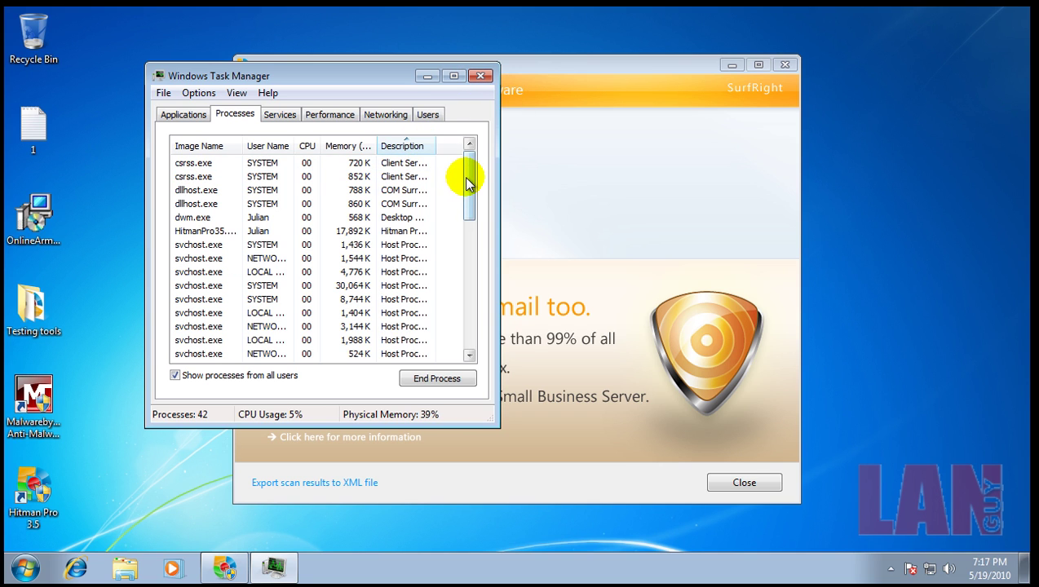
{"action": "left_click_drag", "start_coordinate": [464, 174], "coordinate": [464, 263]}
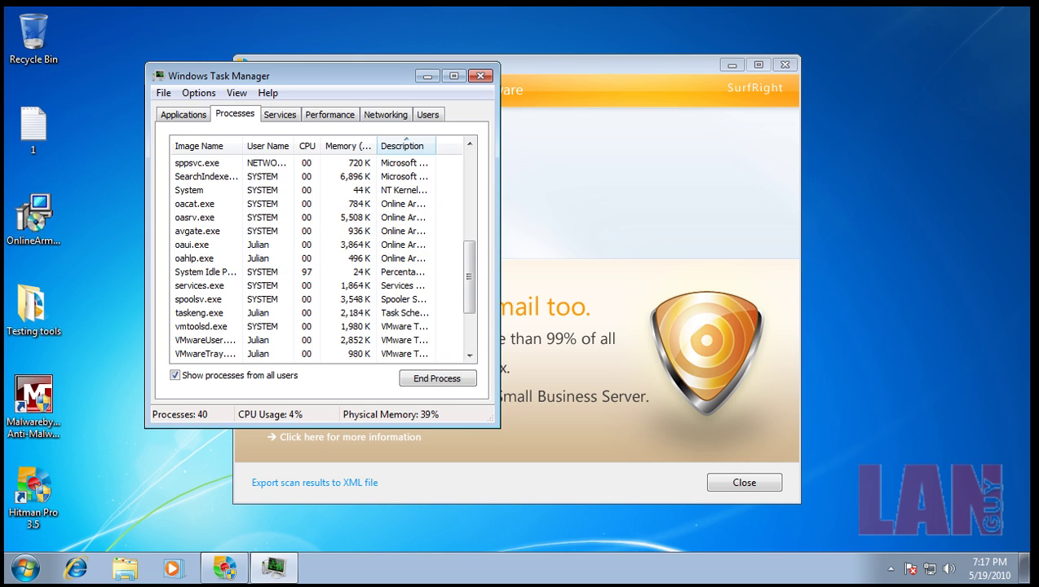
{"action": "mouse_move", "coordinate": [989, 569]}
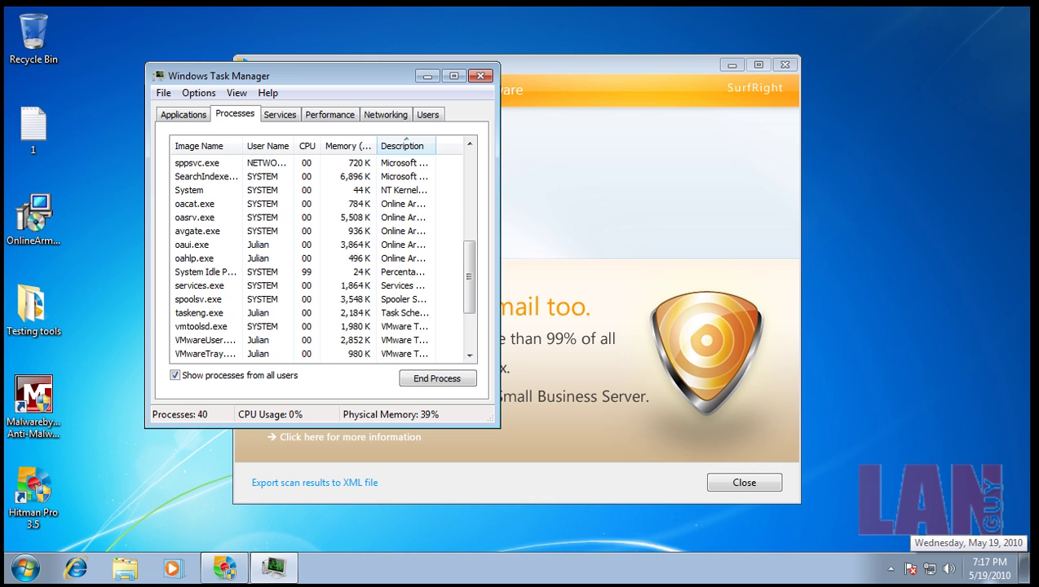